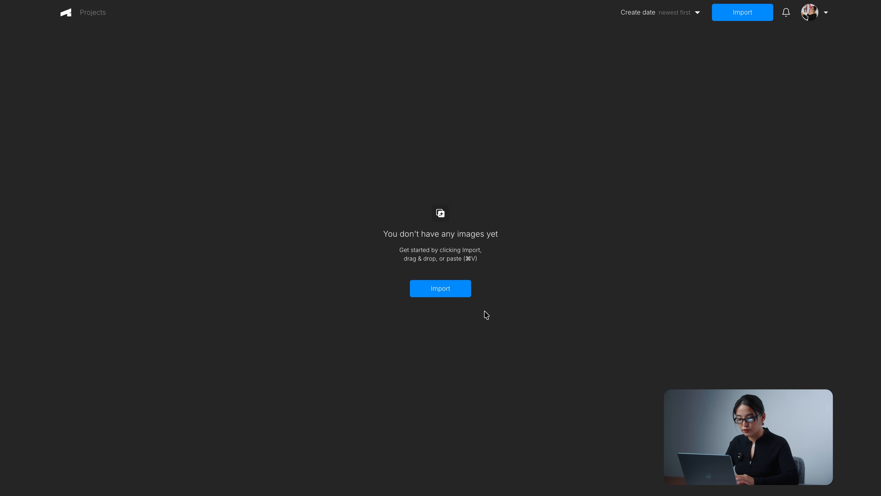
Import INPUT.jpg from the "10. Exterior _ Object" folder as a new project, previewing the image first.
left_click(443, 294)
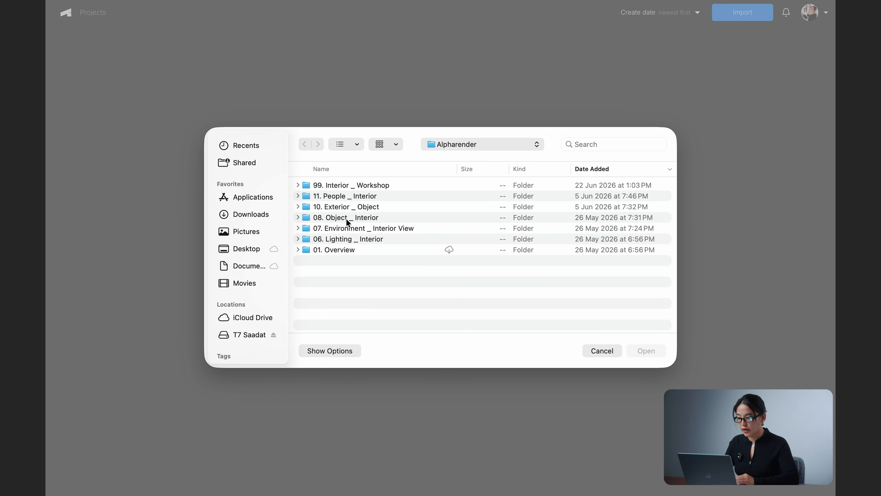
double_click(343, 207)
left_click(339, 186)
key("space")
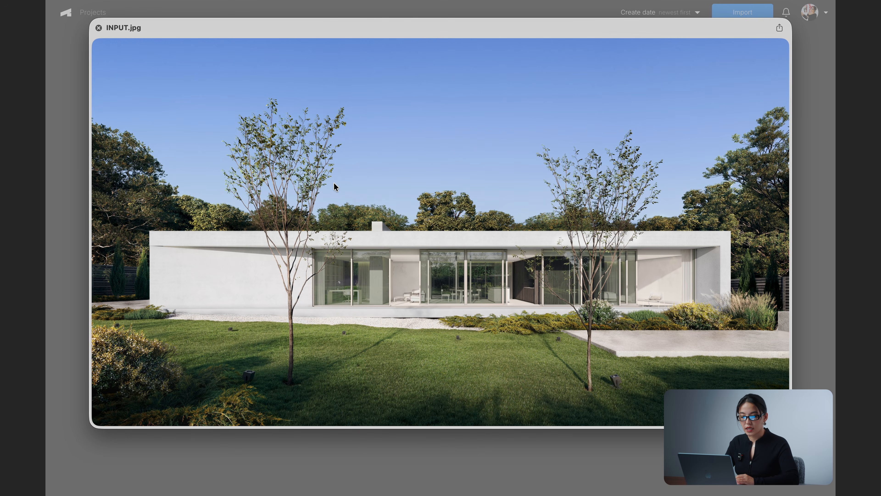
key("space")
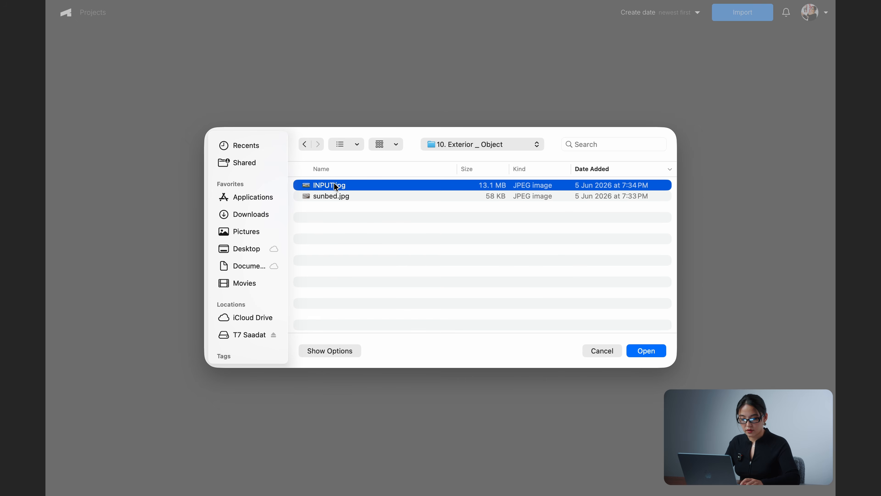
key("Return")
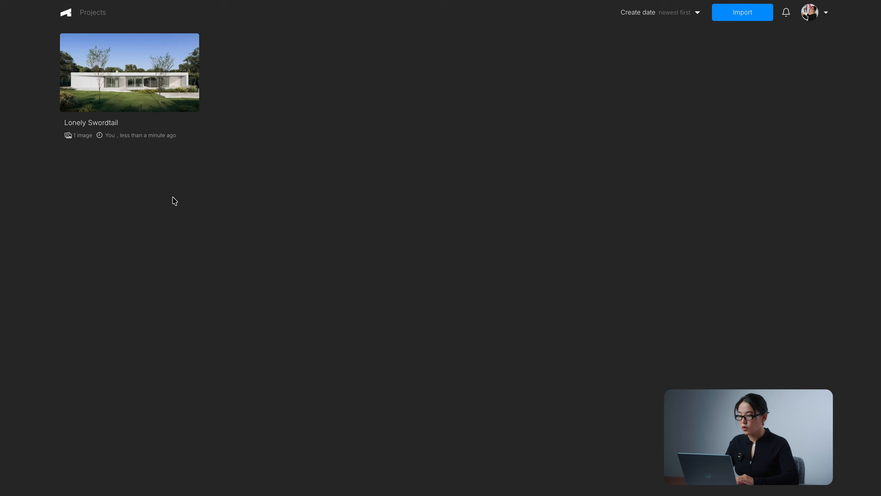
Rename the imported project as "Object _ Exterior" and open it.
left_click(97, 123)
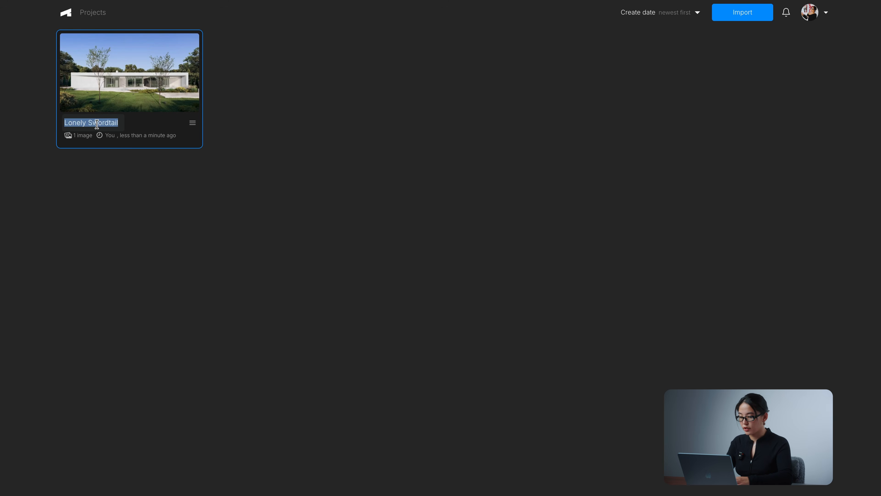
type("Object _ ")
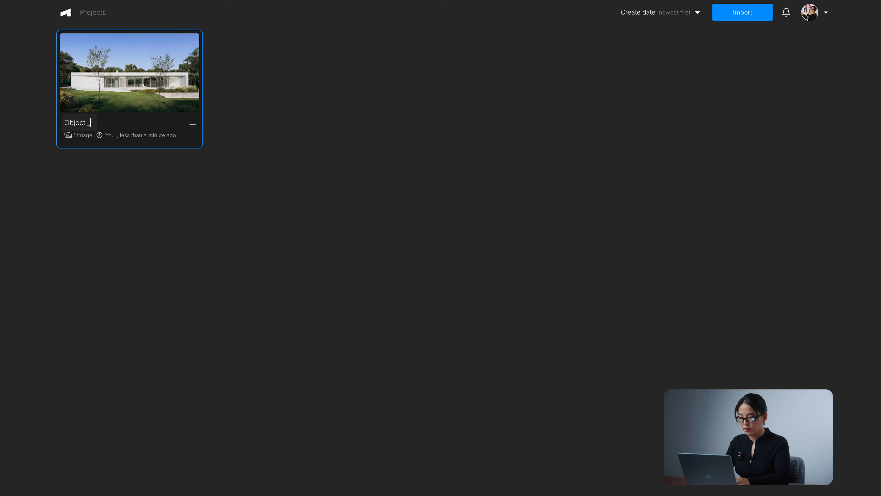
type("Exterior")
left_click(135, 160)
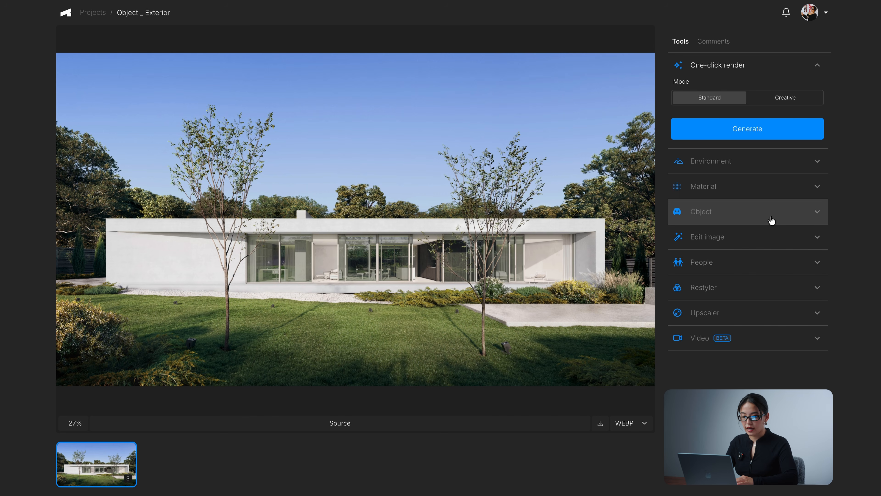
Set the Object tool to Remove and brush a mask over both foreground trees, including crowns, side branches and trunks.
left_click(746, 217)
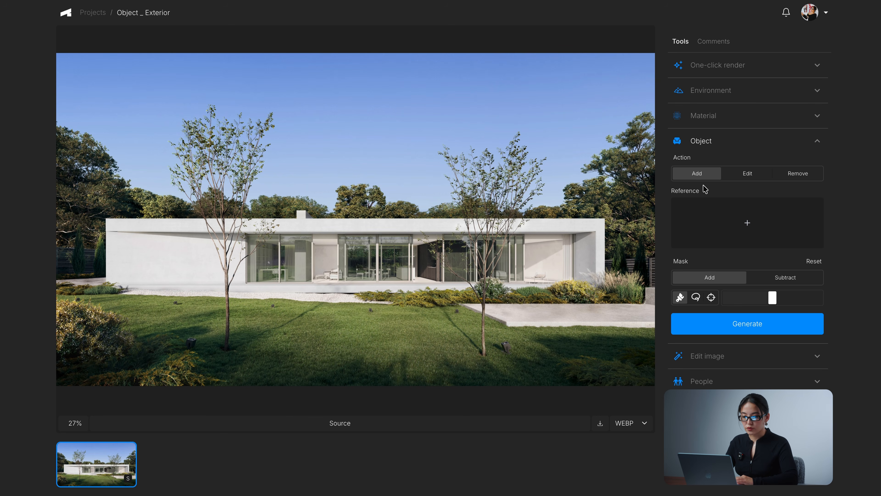
left_click(794, 175)
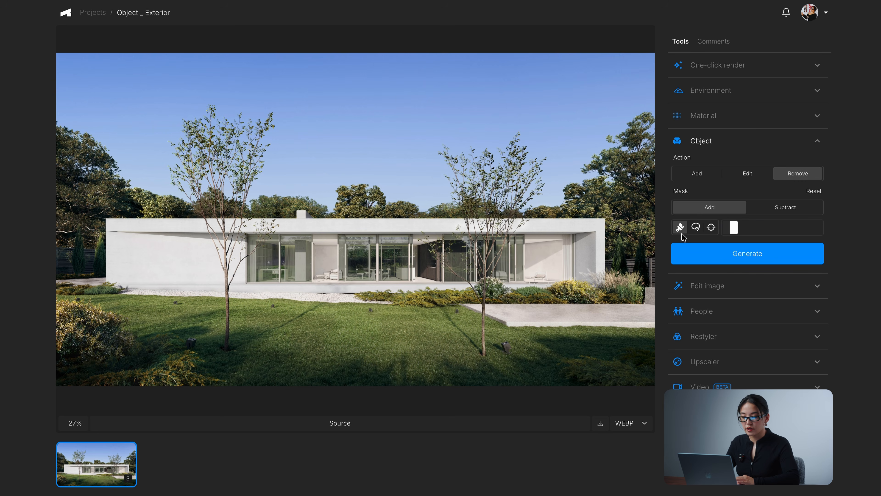
left_click_drag(734, 229, 737, 229)
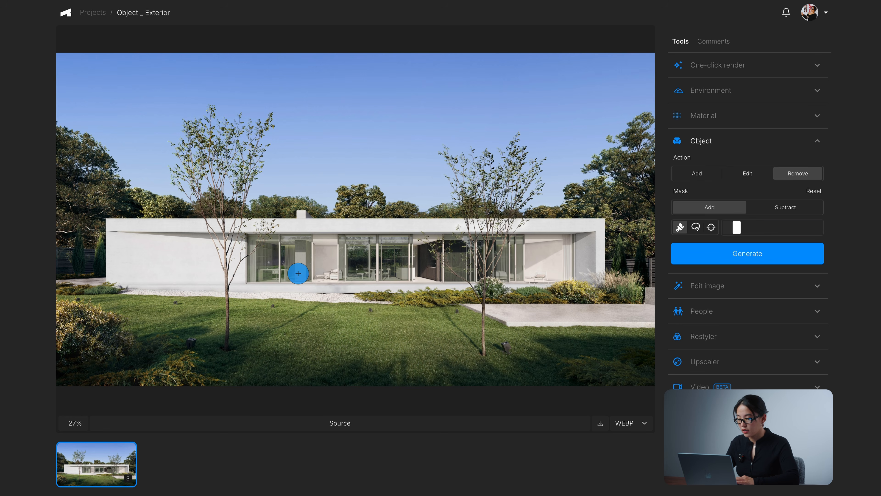
mouse_move(227, 265)
left_mouse_down()
mouse_move(226, 279)
mouse_move(176, 171)
mouse_move(176, 145)
mouse_move(212, 114)
mouse_move(272, 117)
mouse_move(226, 243)
mouse_move(189, 135)
mouse_move(251, 127)
mouse_move(229, 160)
mouse_move(222, 215)
mouse_move(200, 146)
mouse_move(218, 145)
mouse_move(213, 163)
left_mouse_up()
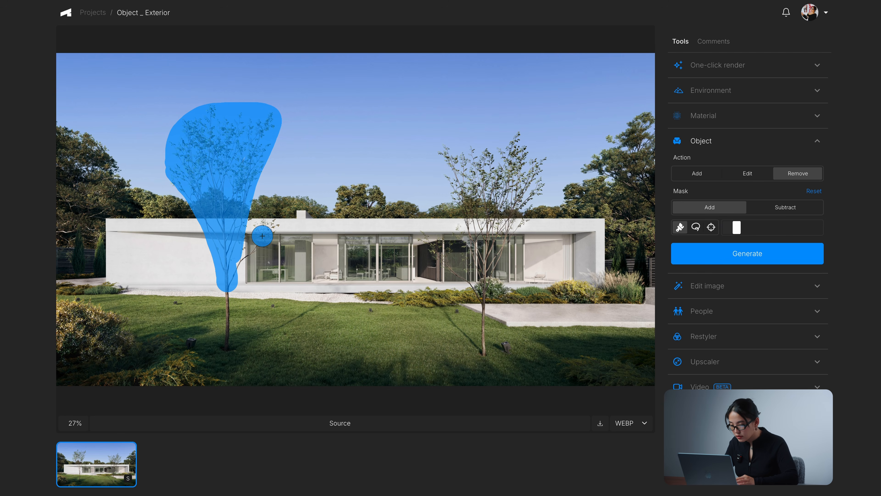
mouse_move(271, 227)
left_mouse_down()
mouse_move(230, 277)
mouse_move(245, 211)
mouse_move(226, 274)
mouse_move(230, 341)
left_mouse_up()
mouse_move(454, 189)
left_mouse_down()
mouse_move(448, 159)
mouse_move(461, 150)
mouse_move(529, 149)
mouse_move(534, 175)
mouse_move(487, 257)
mouse_move(459, 201)
mouse_move(459, 167)
mouse_move(503, 162)
mouse_move(519, 175)
mouse_move(490, 222)
mouse_move(466, 174)
mouse_move(485, 183)
mouse_move(502, 163)
mouse_move(505, 178)
mouse_move(530, 145)
mouse_move(544, 156)
mouse_move(547, 184)
mouse_move(521, 207)
mouse_move(480, 295)
mouse_move(430, 244)
mouse_move(482, 335)
left_mouse_up()
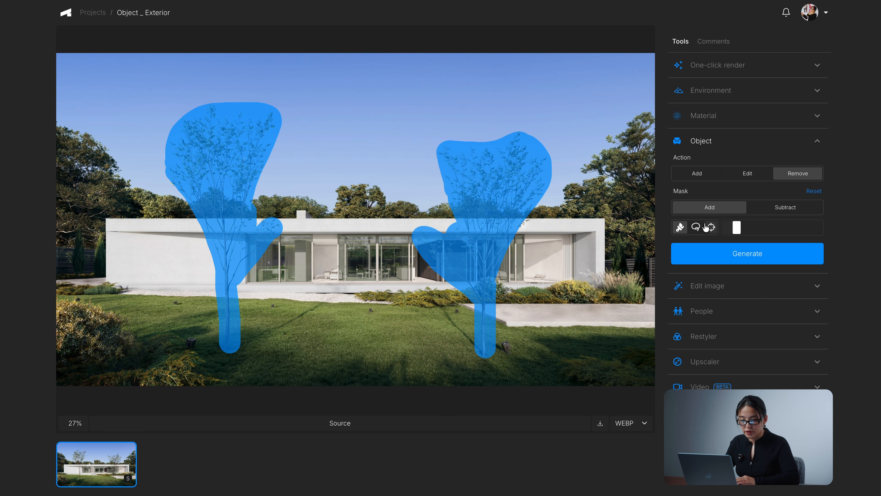
Add the rooftop chimney to the removal mask with the lasso and generate the cleaned image.
left_click(696, 228)
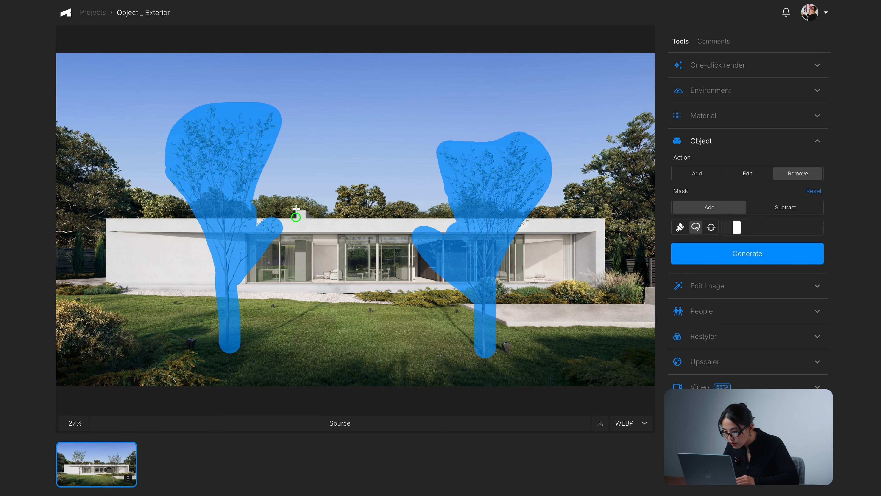
mouse_move(305, 210)
left_mouse_down()
mouse_move(315, 218)
mouse_move(296, 219)
left_mouse_up()
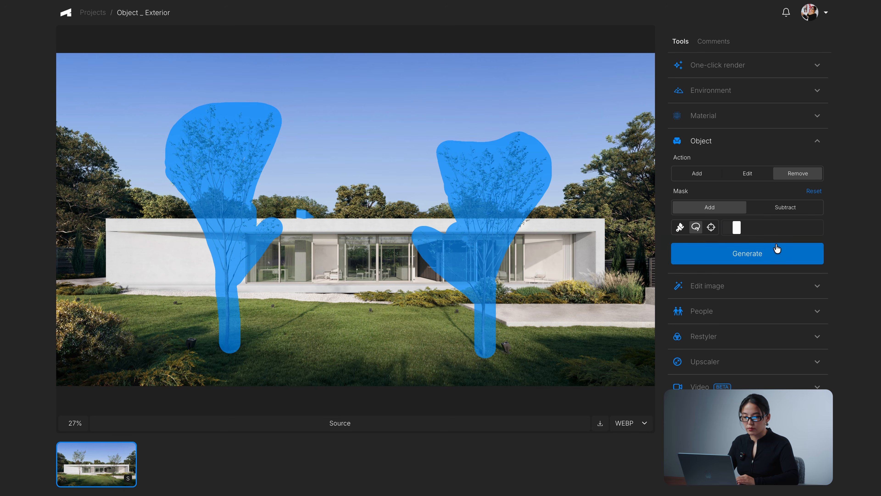
left_click(774, 257)
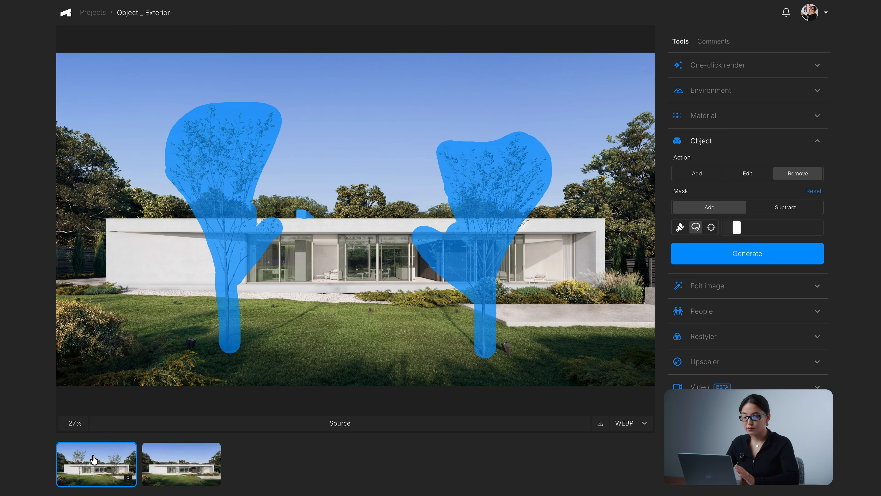
Compare the generated image with the source and inspect the facade and lawn at 100% where the tree was removed.
left_click(185, 463)
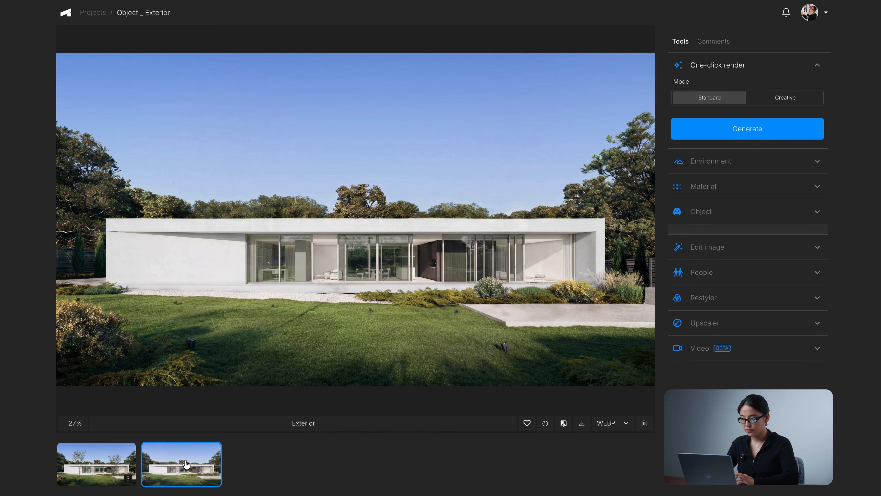
left_click(109, 467)
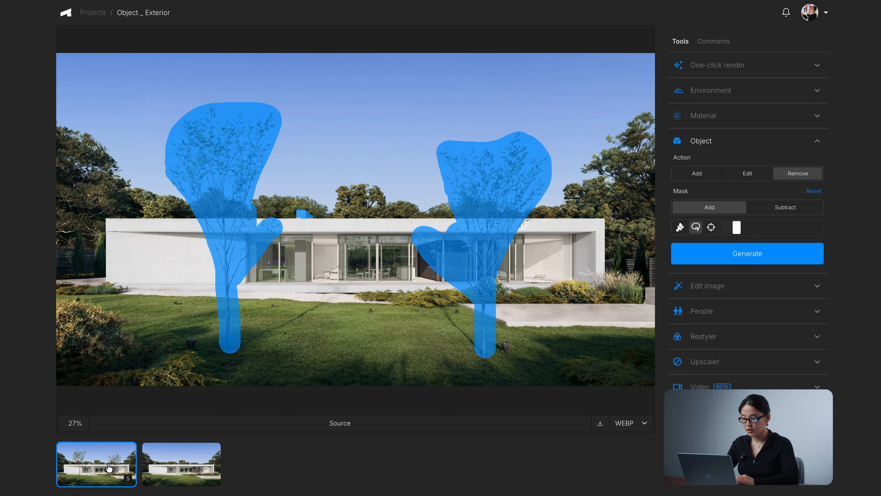
key("Right")
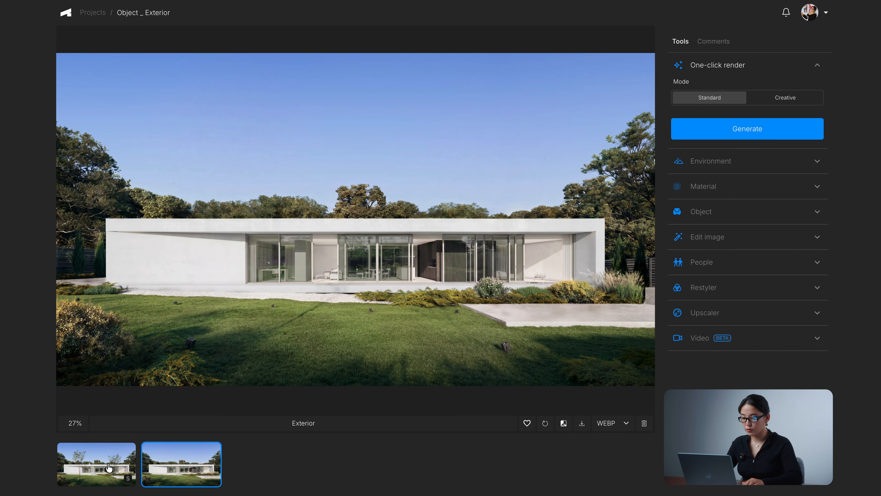
left_click(246, 288)
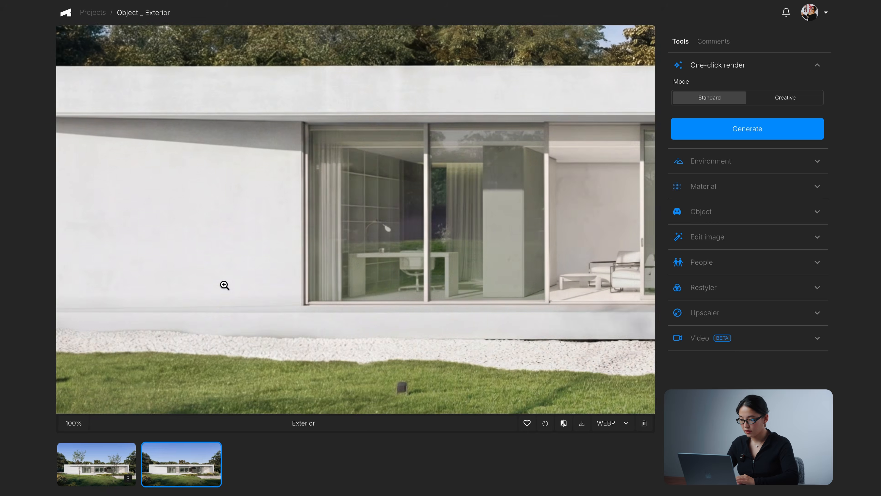
left_click(249, 395)
left_click(249, 394)
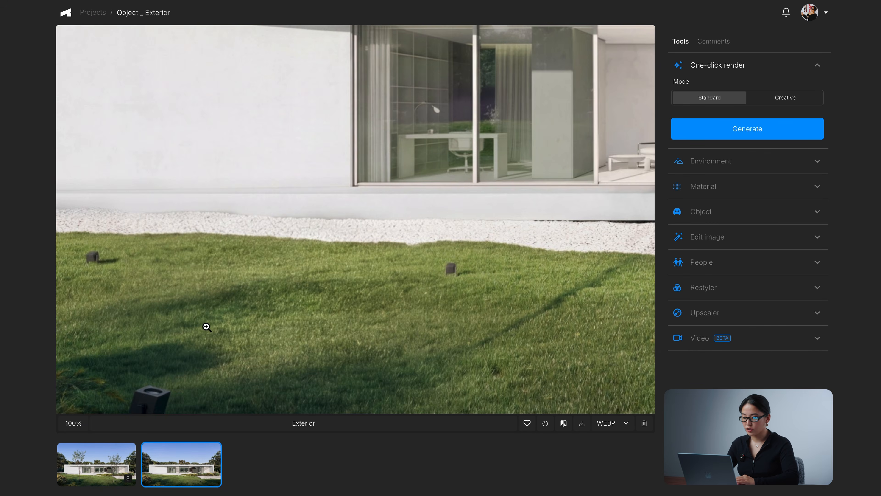
left_click(307, 408)
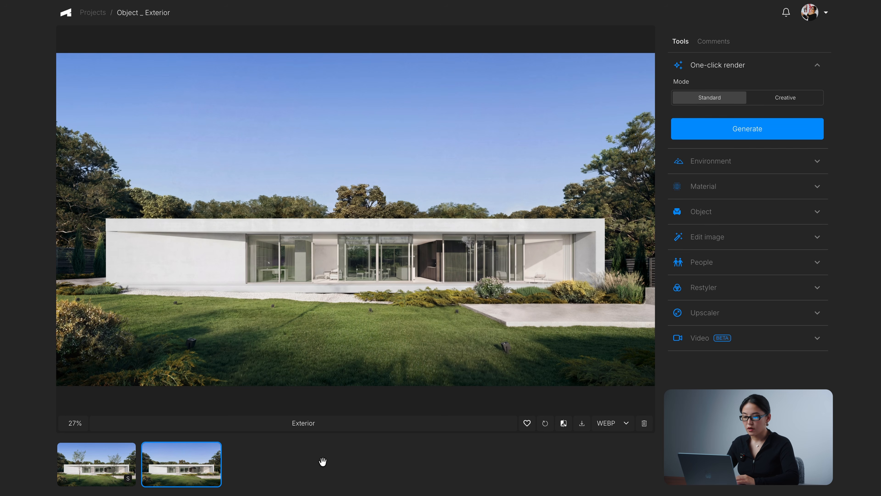
Set up adding objects to the cleaned image and brush two parallel diagonal mask strokes on the lawn near the house.
left_click(714, 217)
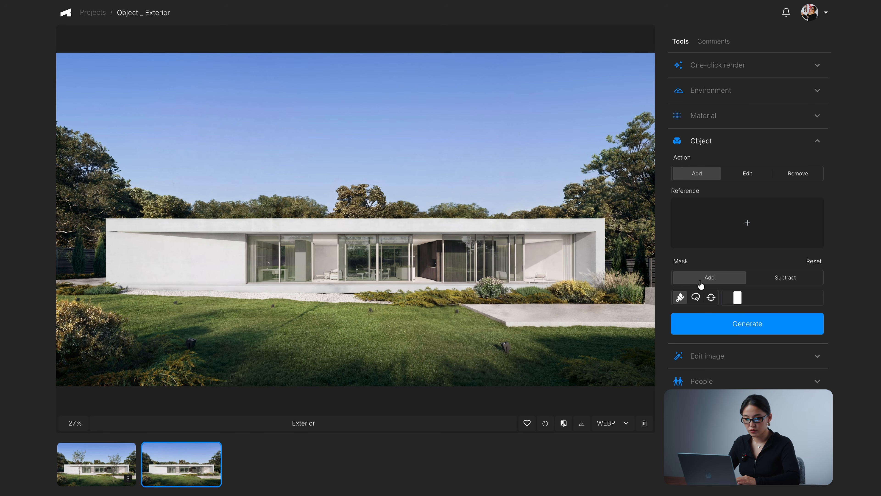
left_click_drag(740, 301, 733, 301)
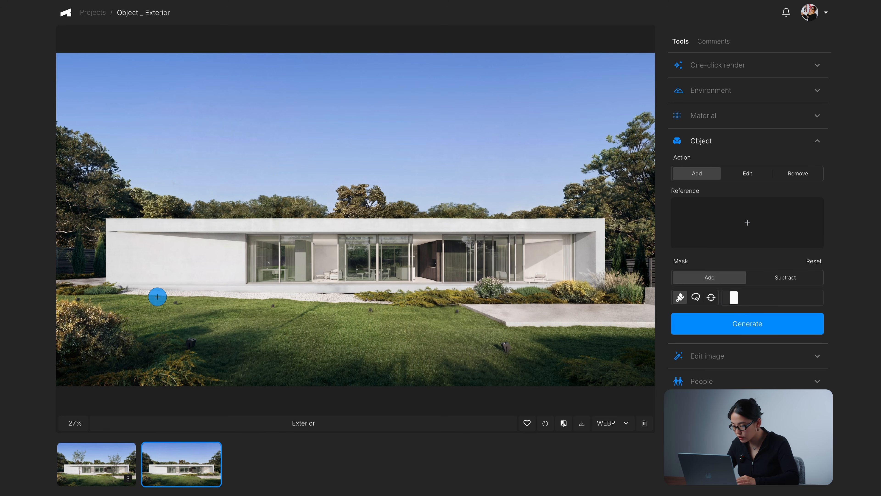
mouse_move(134, 302)
left_mouse_down()
mouse_move(171, 323)
mouse_move(184, 298)
mouse_move(212, 319)
left_mouse_up()
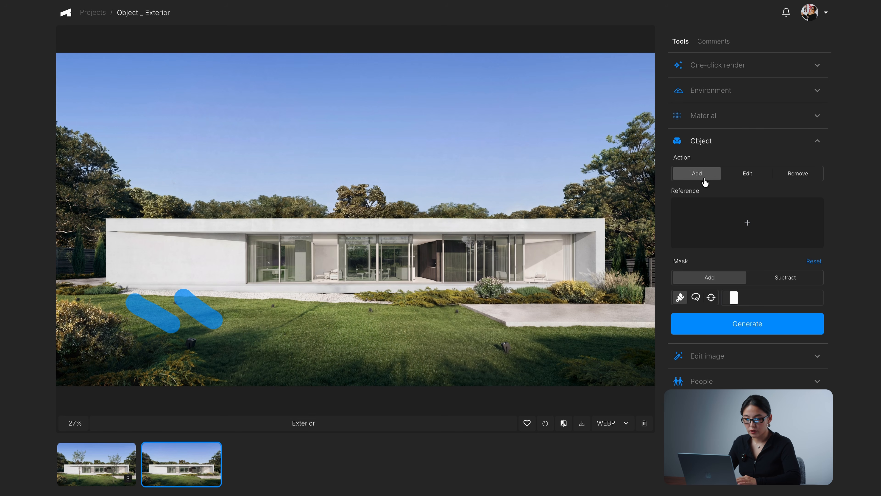
Use the sun lounger pin from the Pinterest board "exterior _ objects" as the reference and generate the image.
left_click(728, 216)
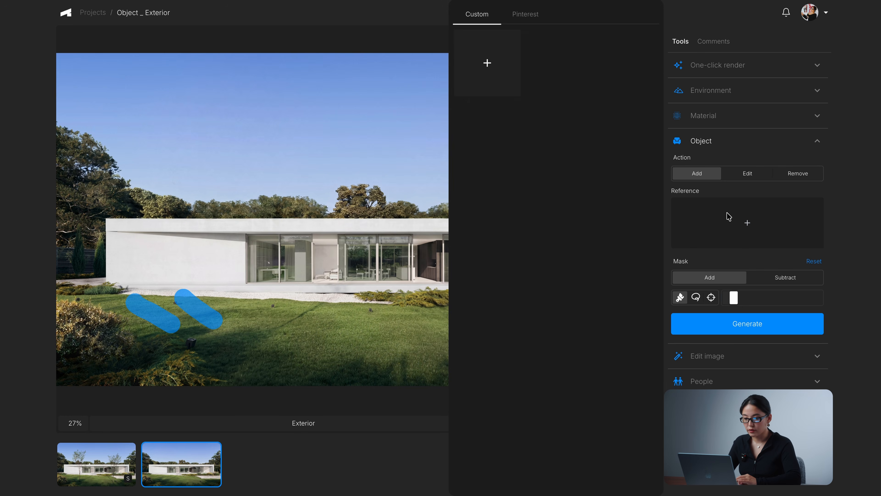
left_click(524, 14)
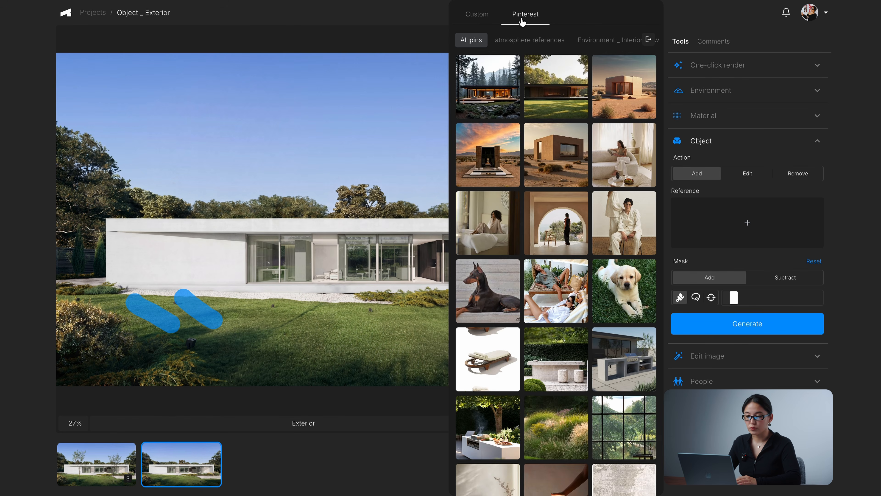
scroll(552, 44, "right", 2)
scroll(551, 43, "right", 3)
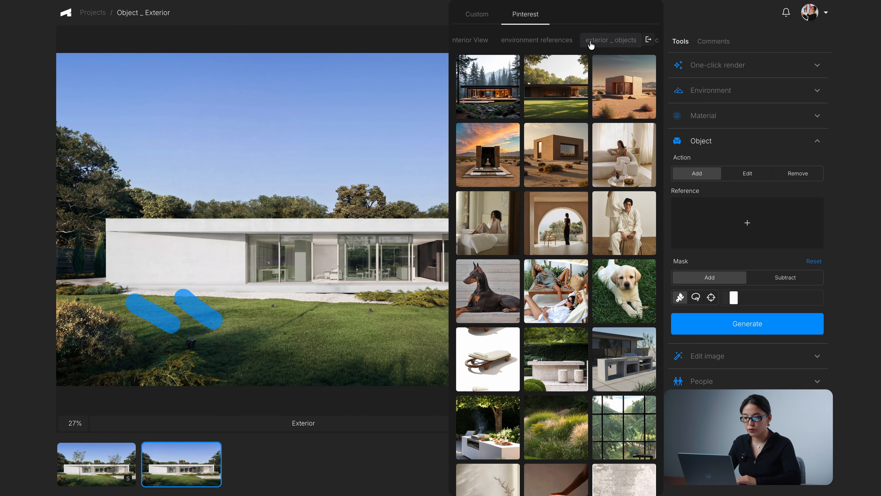
left_click(560, 40)
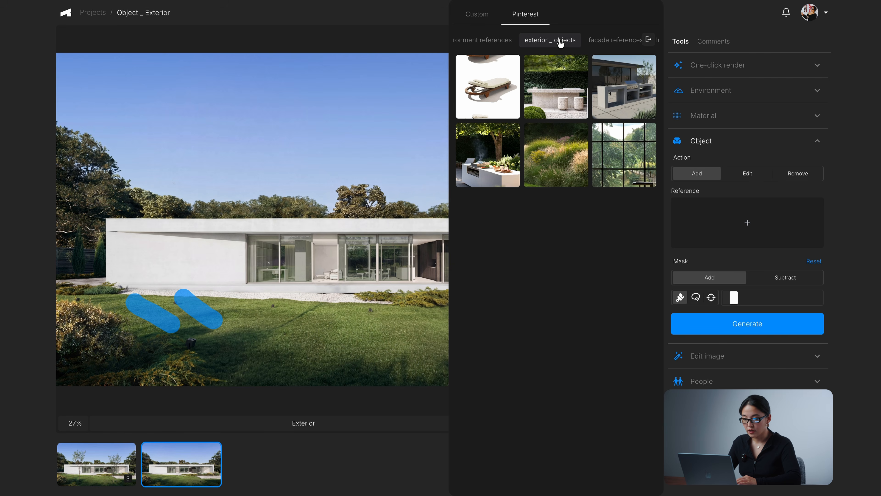
left_click(489, 92)
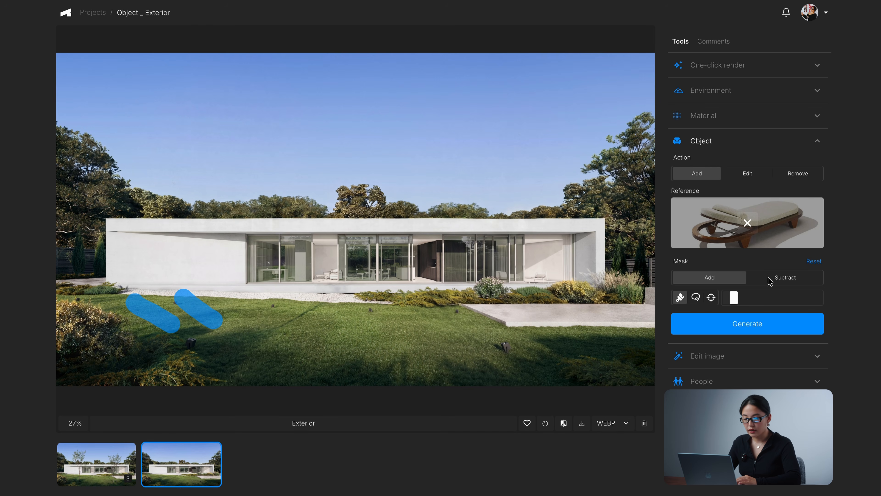
left_click(766, 326)
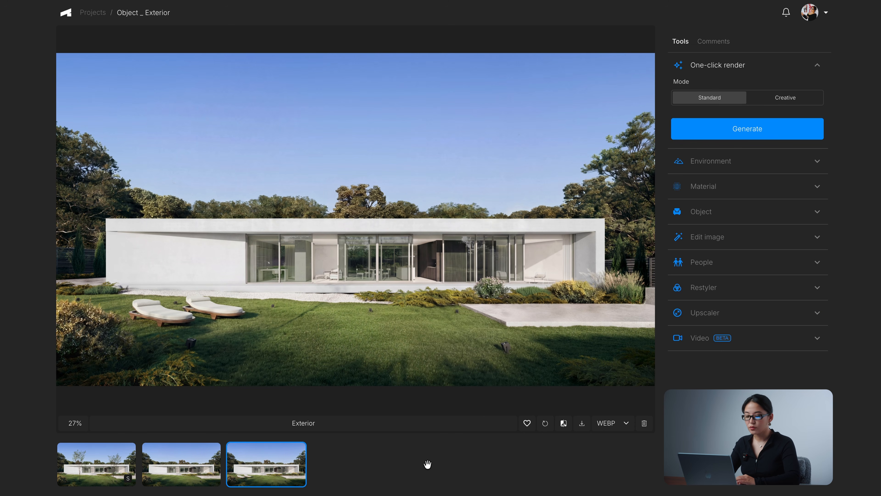
Compare the sun lounger render with its previous version using the before/after slider.
left_click(563, 423)
left_click_drag(355, 219, 354, 198)
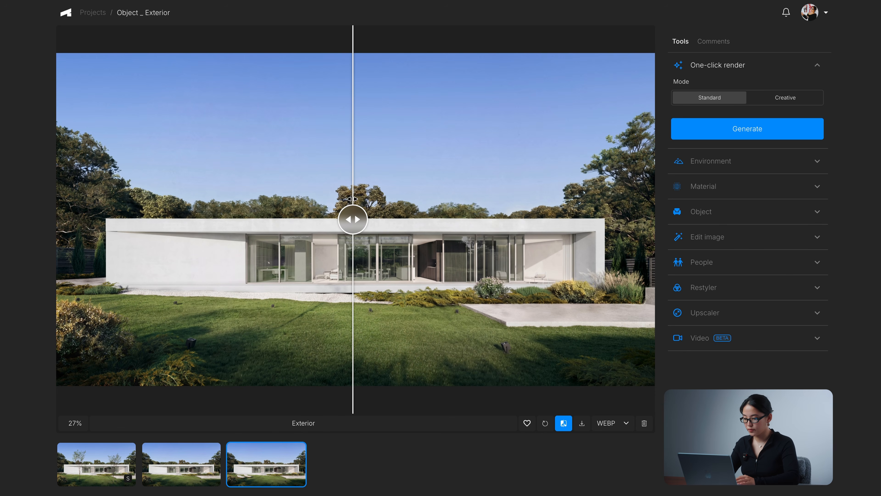
left_click(268, 466)
Return to the cleaned image with the lawn mask and upload sunbed.jpg as a custom object reference.
left_click(185, 464)
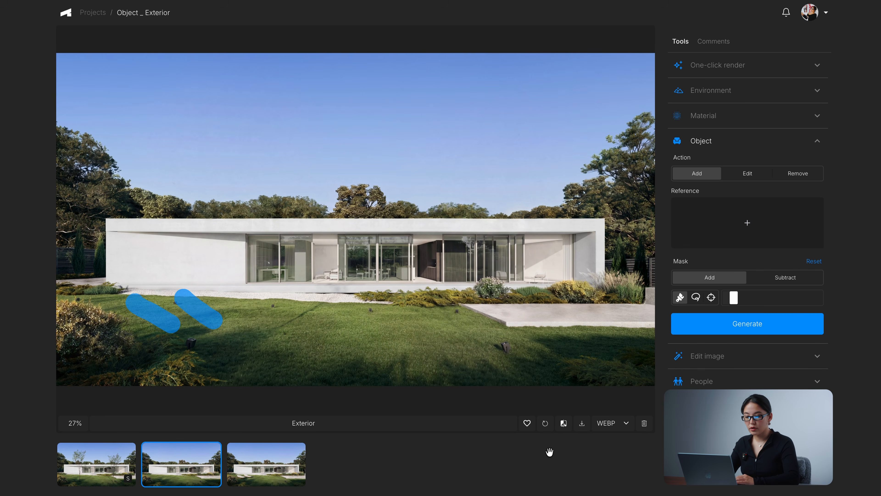
left_click(716, 212)
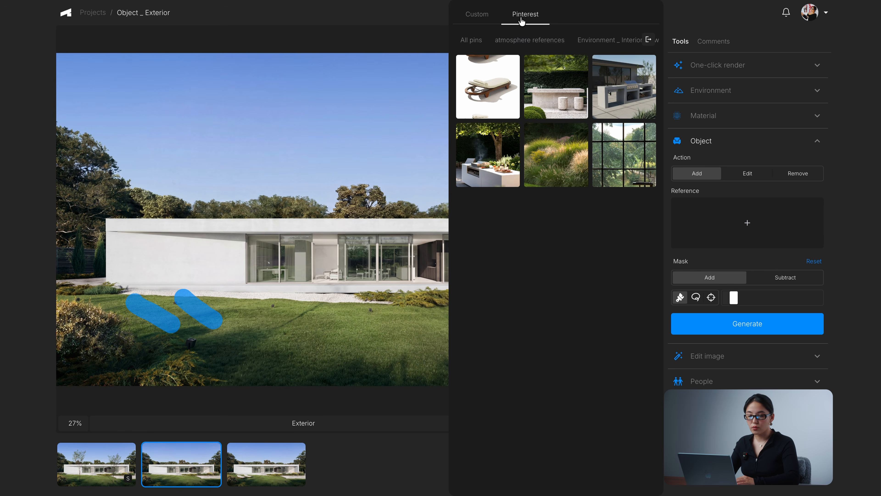
left_click(485, 21)
left_click(487, 63)
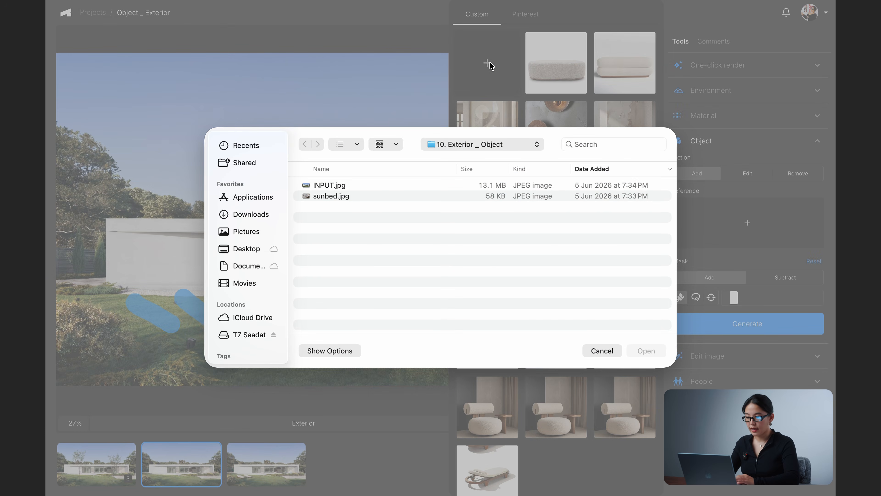
left_click(336, 187)
key("Down")
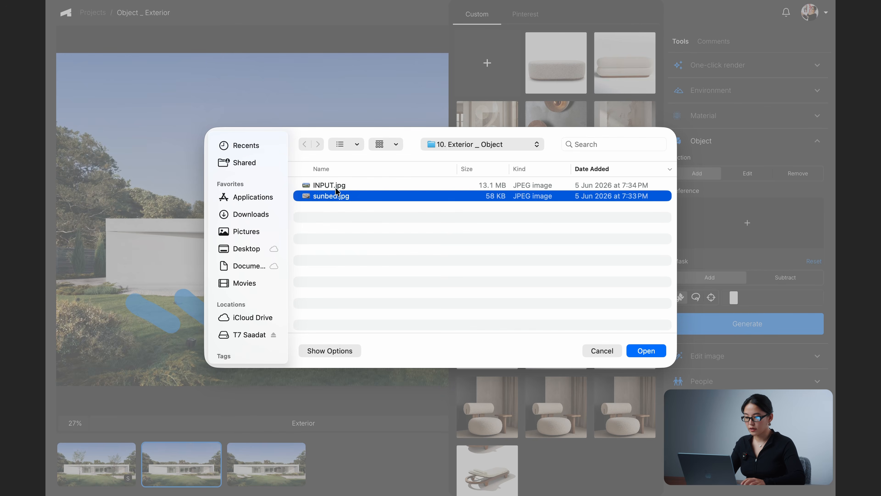
key("space")
key("space")
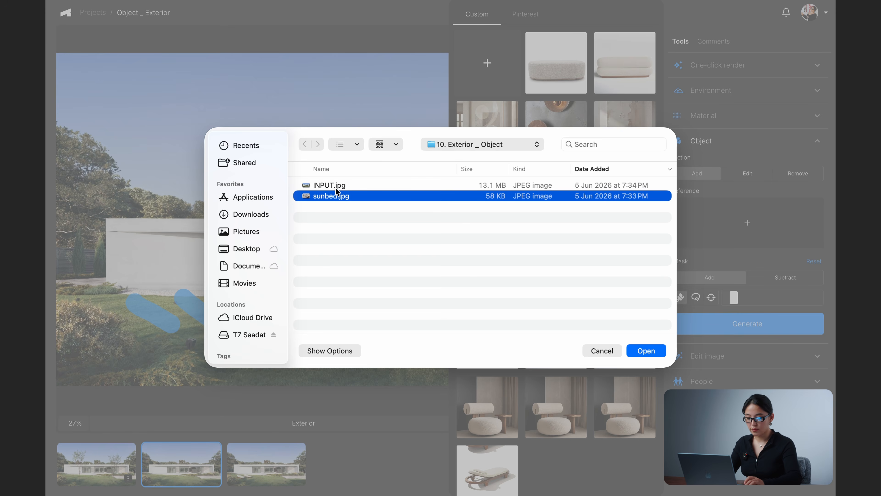
key("Return")
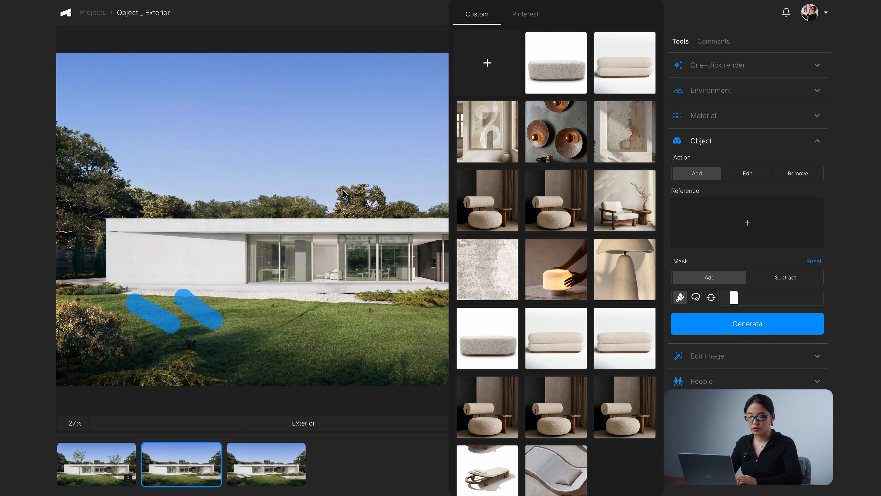
Generate the image with the uploaded curved sunbed picture as the reference and open the result.
left_click(554, 472)
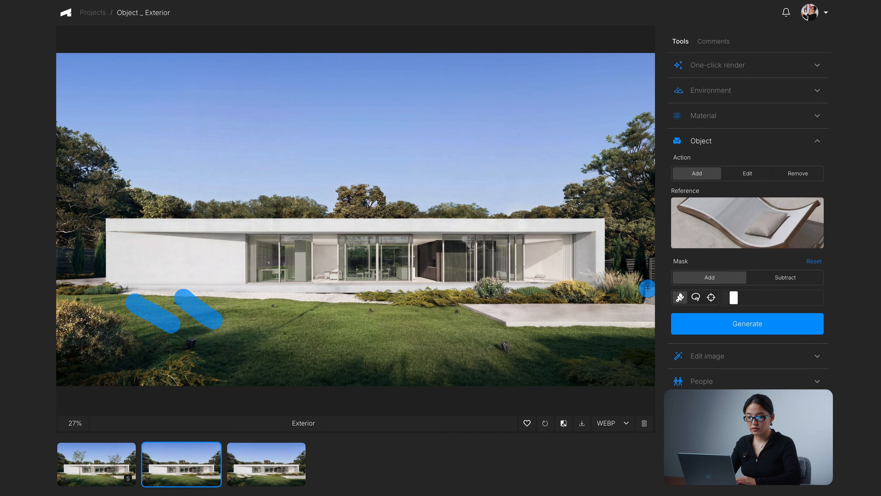
left_click(737, 331)
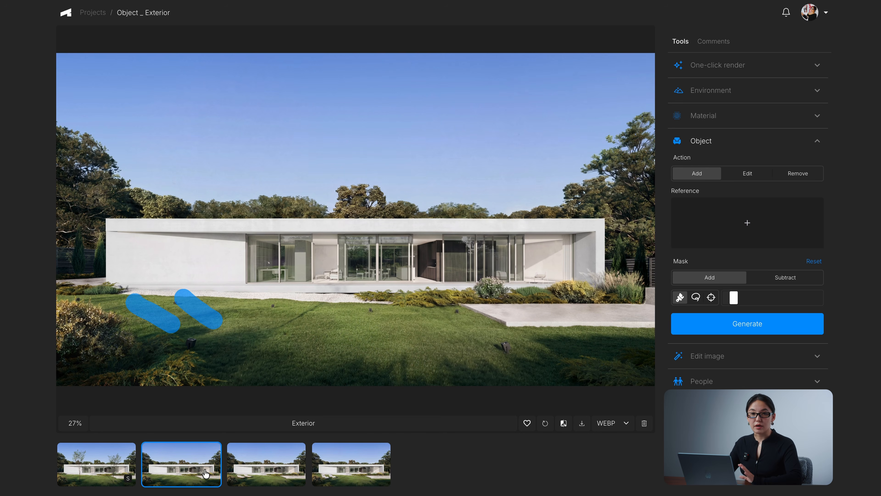
left_click(355, 462)
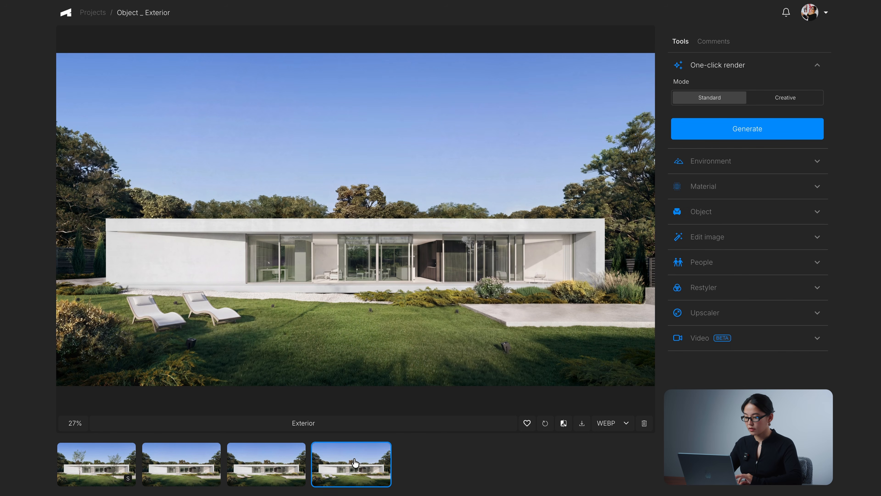
Compare the curved sunbed render with its previous version using the before/after slider and inspect the terrace at 100%.
left_click(564, 423)
left_click_drag(355, 219, 326, 222)
left_click(480, 459)
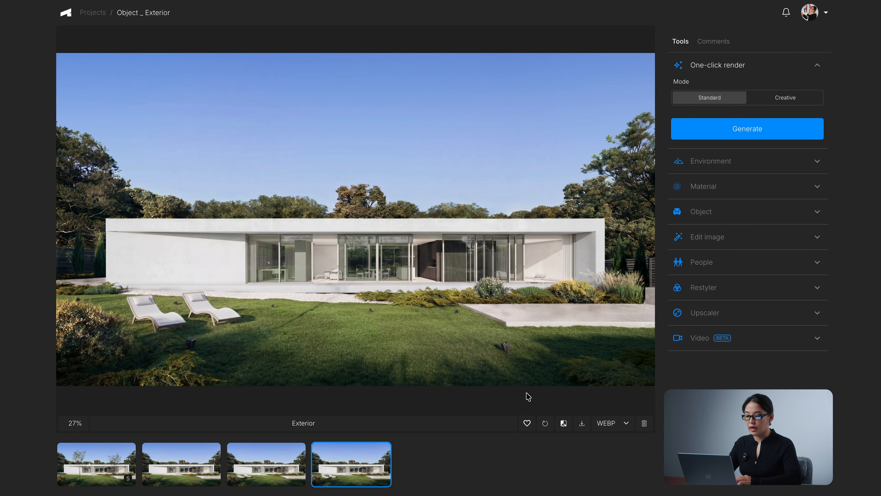
left_click(523, 361)
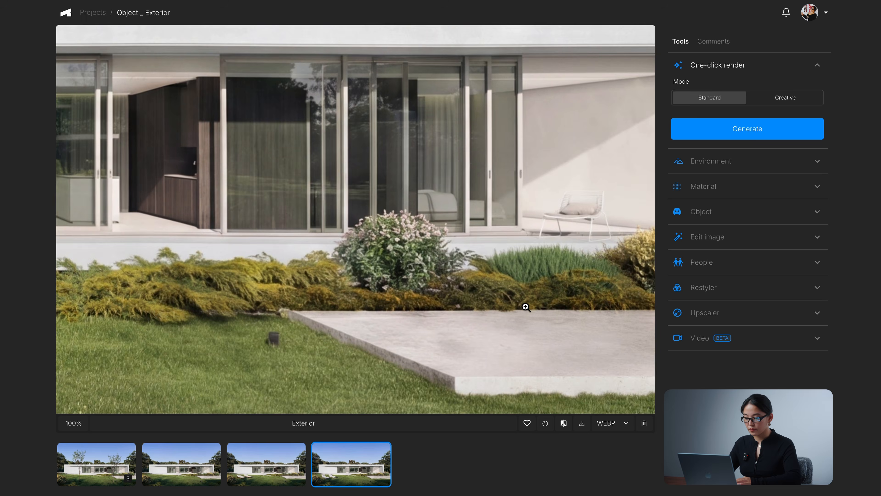
left_click(525, 307)
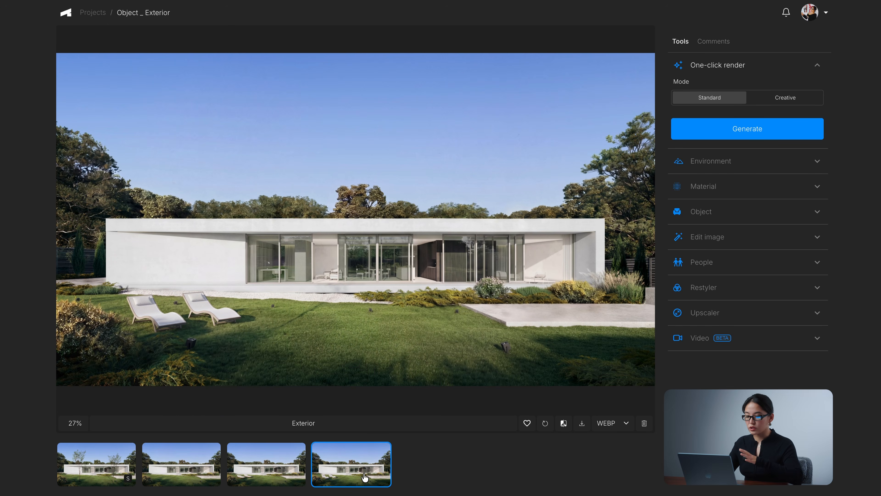
Switch between the cleaned image and the two sun lounger renders to compare the lounger designs.
left_click(189, 464)
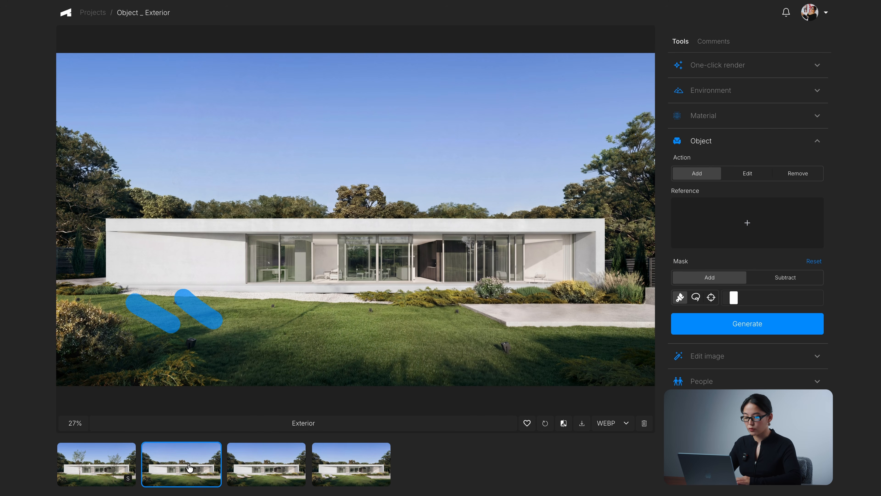
left_click(341, 461)
left_click(272, 464)
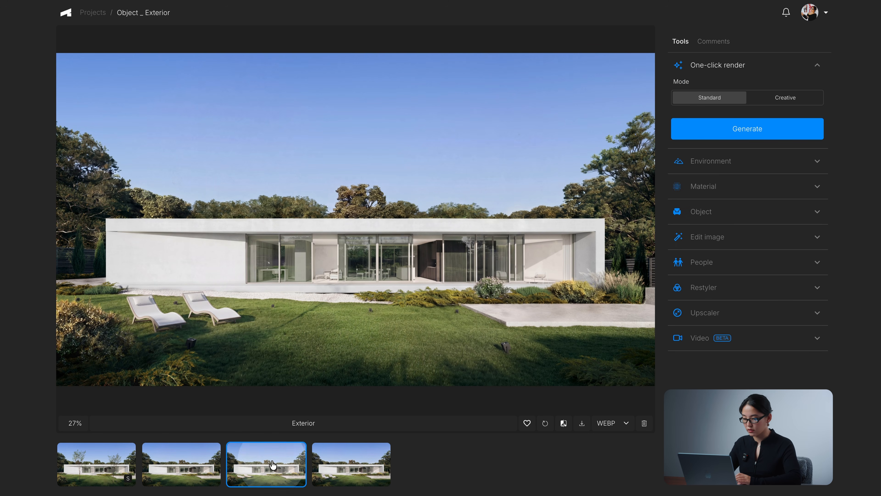
key("Right")
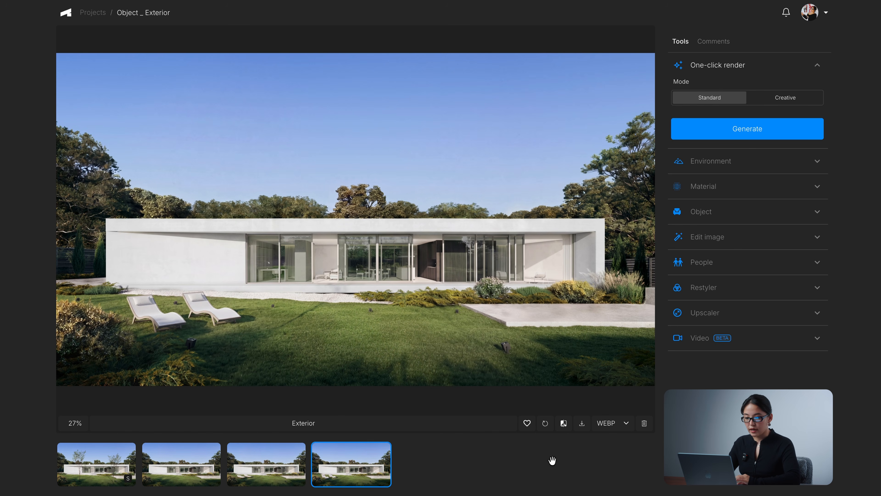
Set up adding an object to the curved sunbed render and lasso a rectangular mask over the concrete terrace and the planting behind it.
left_click(709, 210)
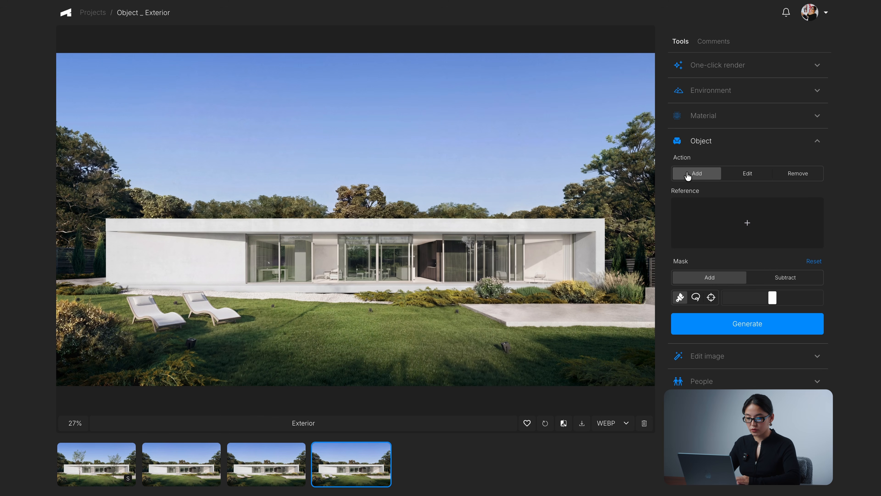
left_click(695, 299)
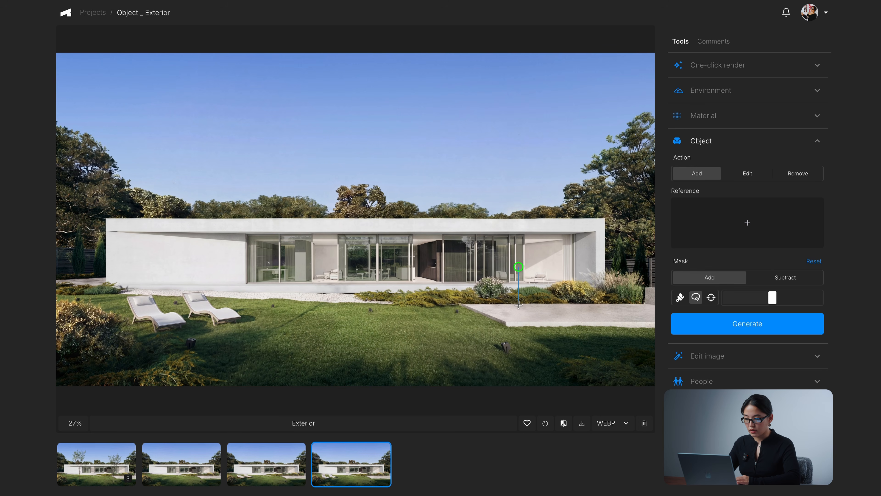
mouse_move(591, 305)
left_mouse_down()
mouse_move(634, 310)
mouse_move(634, 285)
mouse_move(518, 268)
left_mouse_up()
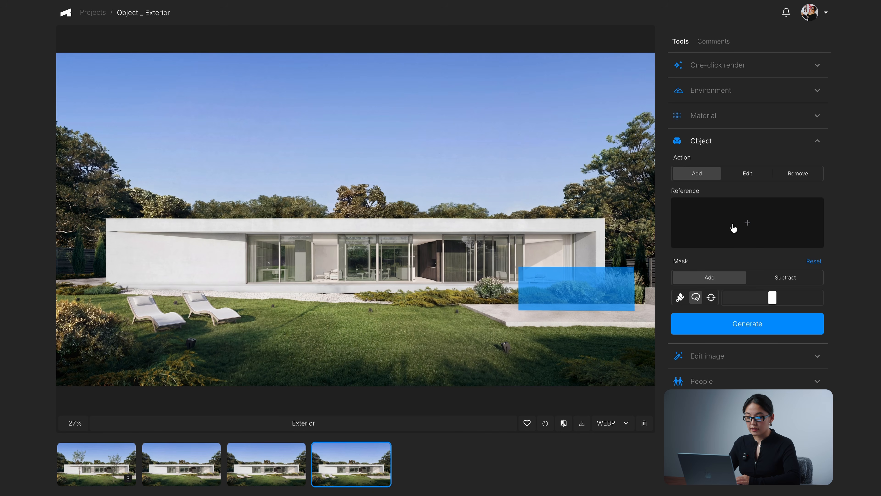
Use the stone bar counter pin from the Pinterest board "exterior _ objects" as the reference and generate the image.
left_click(737, 232)
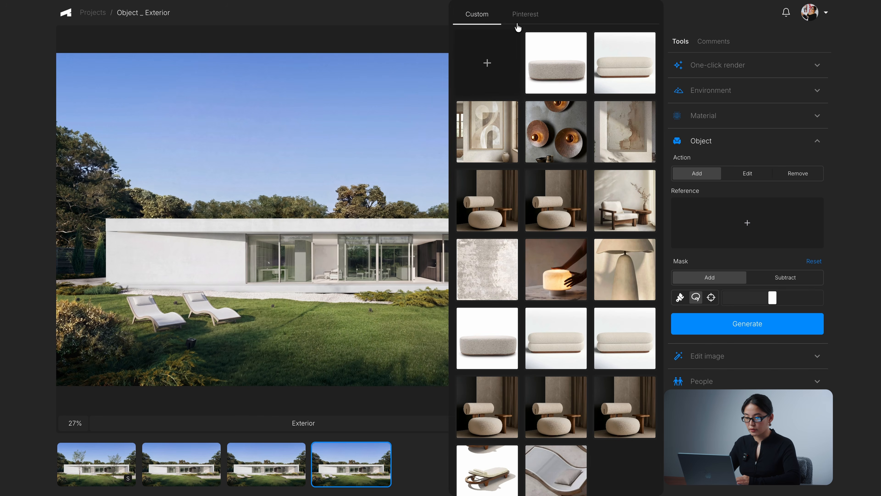
left_click(521, 16)
scroll(550, 41, "right", 5)
left_click(562, 43)
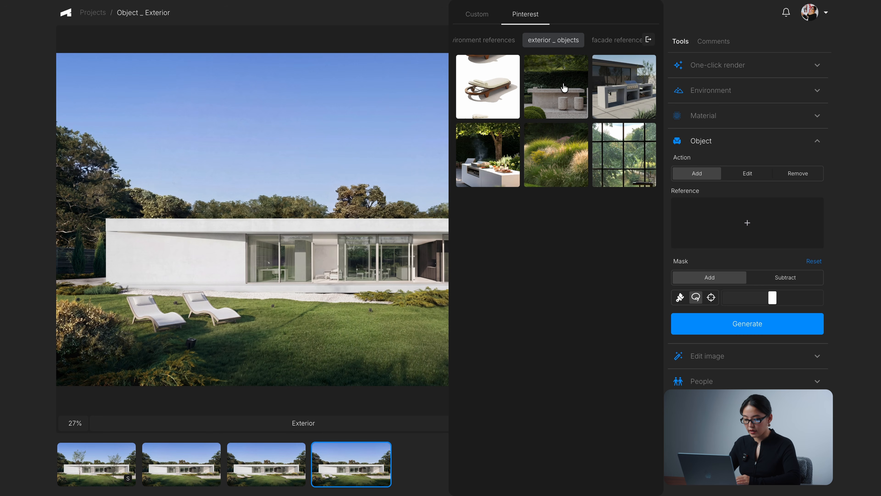
left_click(565, 106)
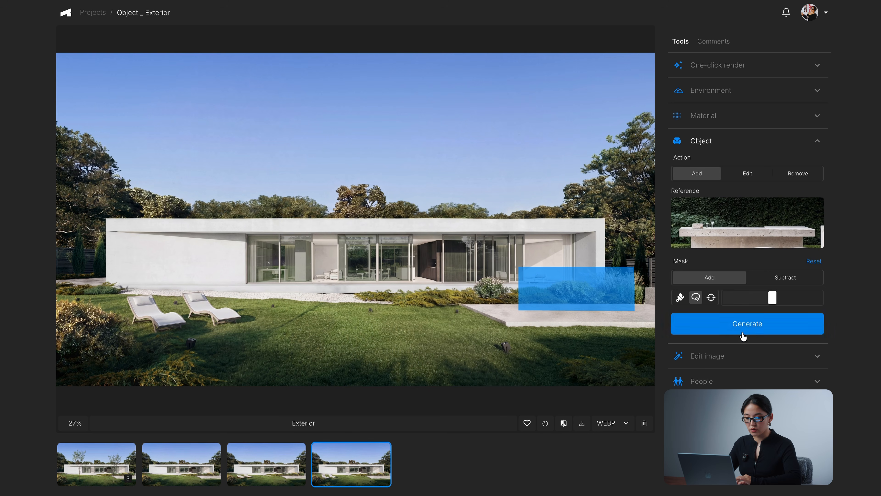
left_click(737, 326)
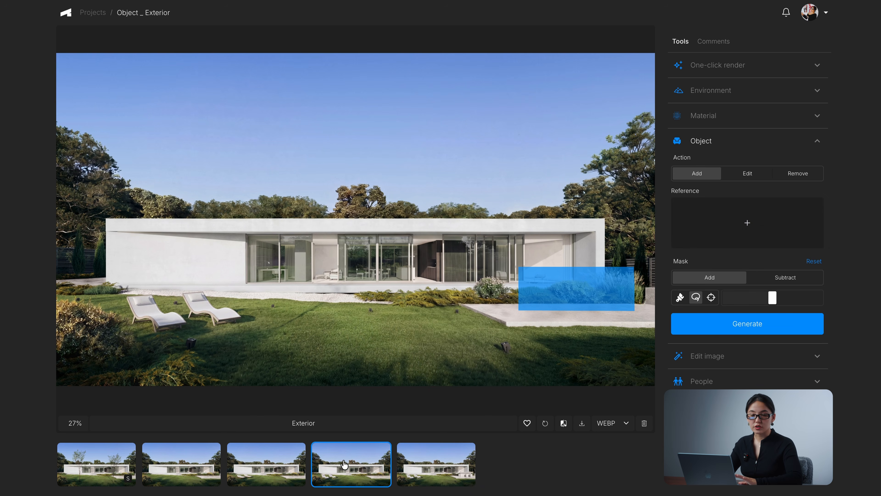
Open the bar counter render and compare it with its previous version using the before/after slider.
left_click(428, 473)
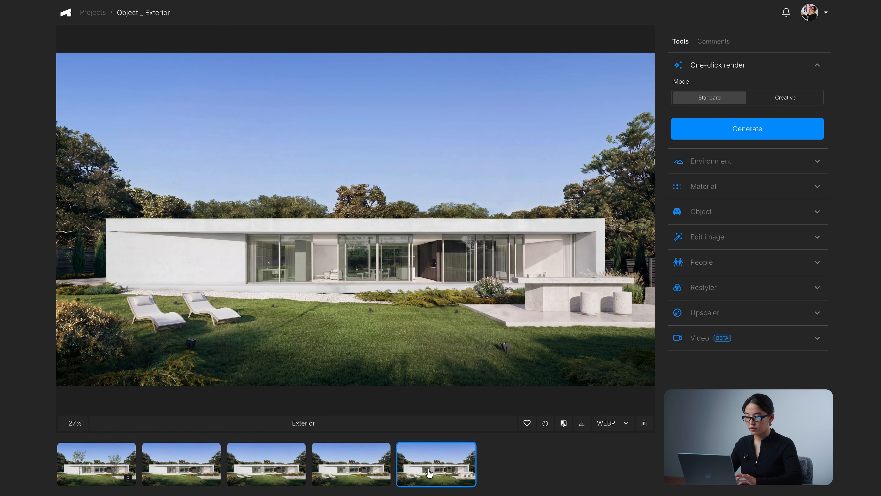
left_click(563, 422)
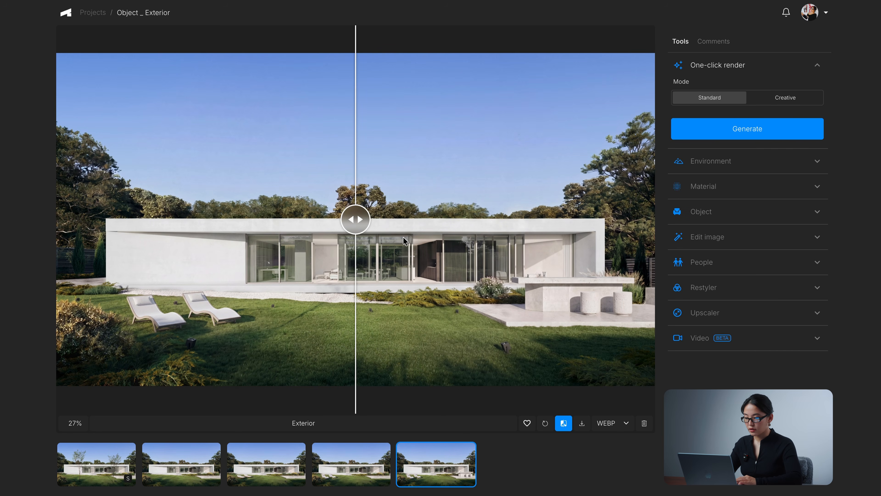
mouse_move(353, 219)
left_mouse_down()
mouse_move(499, 232)
mouse_move(643, 219)
mouse_move(615, 202)
mouse_move(477, 205)
mouse_move(636, 200)
mouse_move(360, 219)
left_mouse_up()
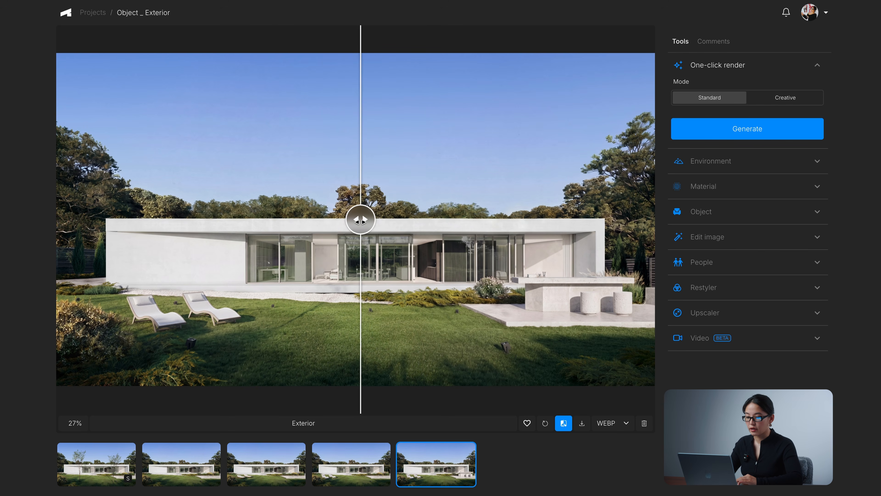
Return to the render with the terrace mask and generate a variant using the Pinterest outdoor kitchen with grill as the reference.
left_click(366, 456)
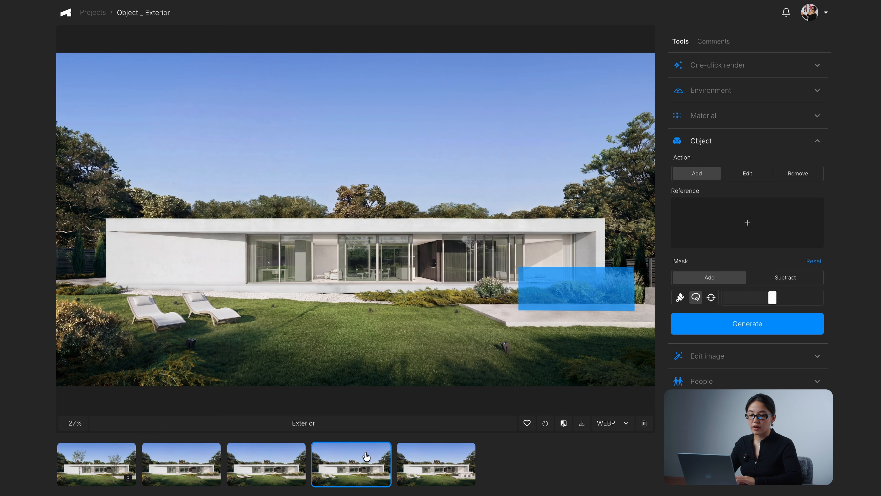
left_click(770, 220)
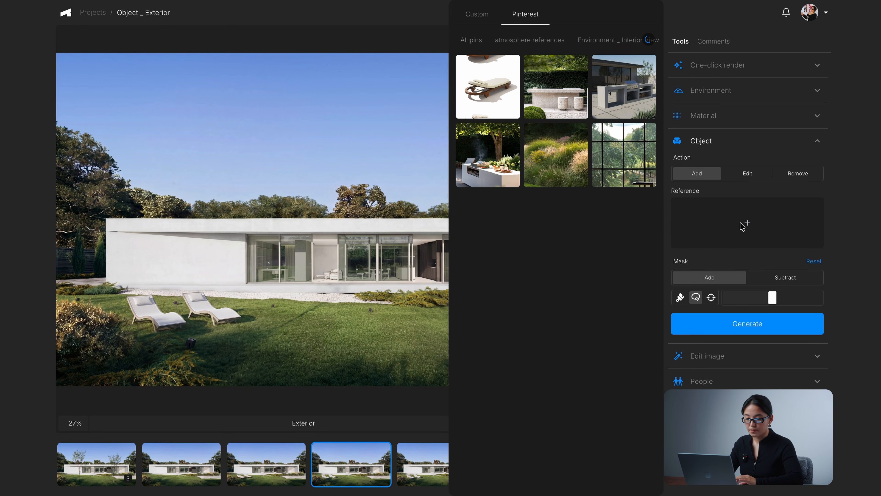
left_click_drag(743, 226, 742, 226)
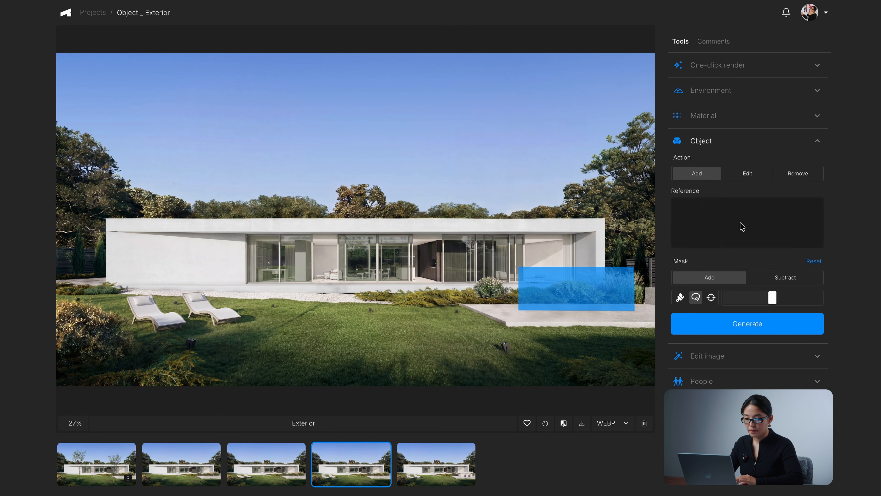
left_click(746, 324)
Replace the reference with the Pinterest pin of the white cooking island under a tree and generate another variant.
mouse_move(747, 228)
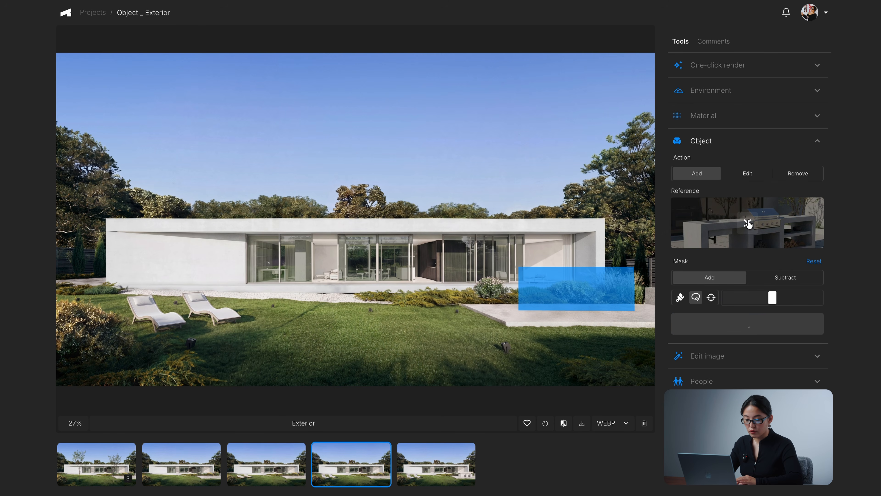
left_click(747, 223)
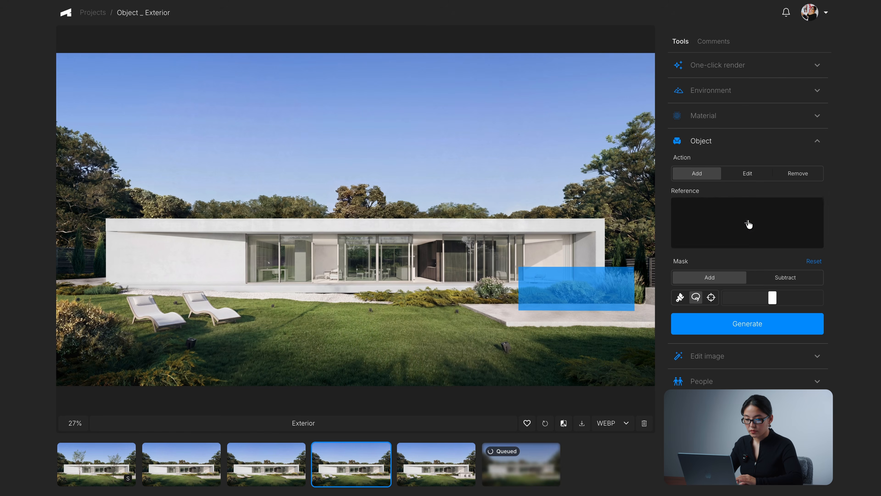
left_click(762, 229)
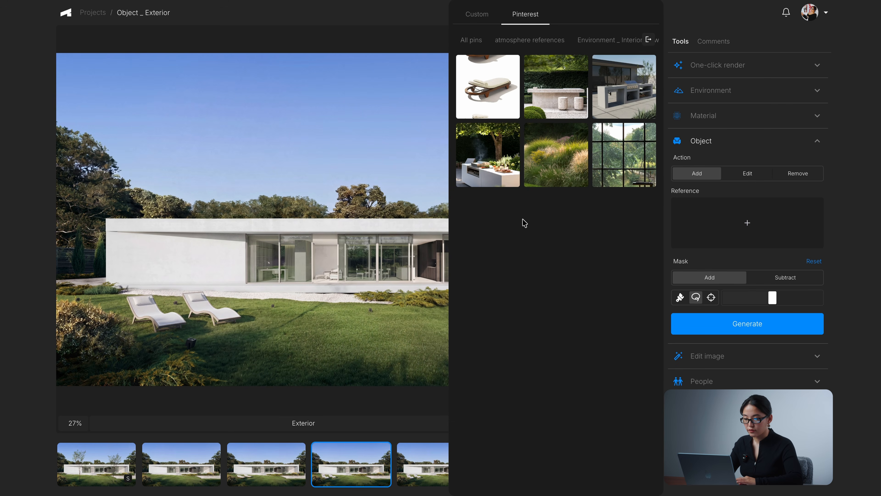
left_click(482, 165)
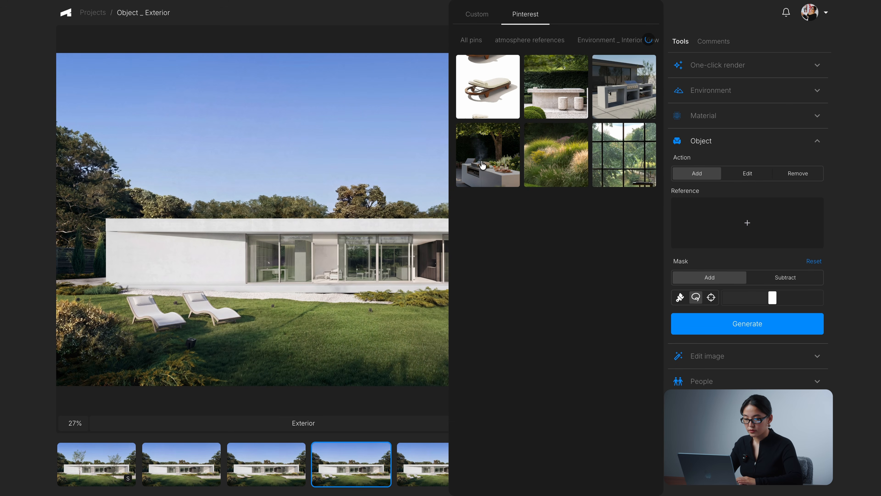
left_click(749, 328)
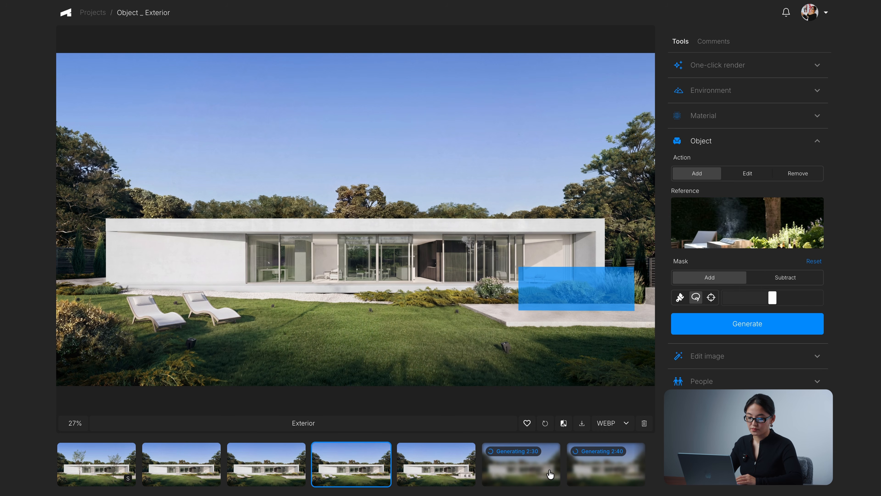
View the grill kitchen render and the white cooking island render to compare the two terrace variants.
left_click(531, 479)
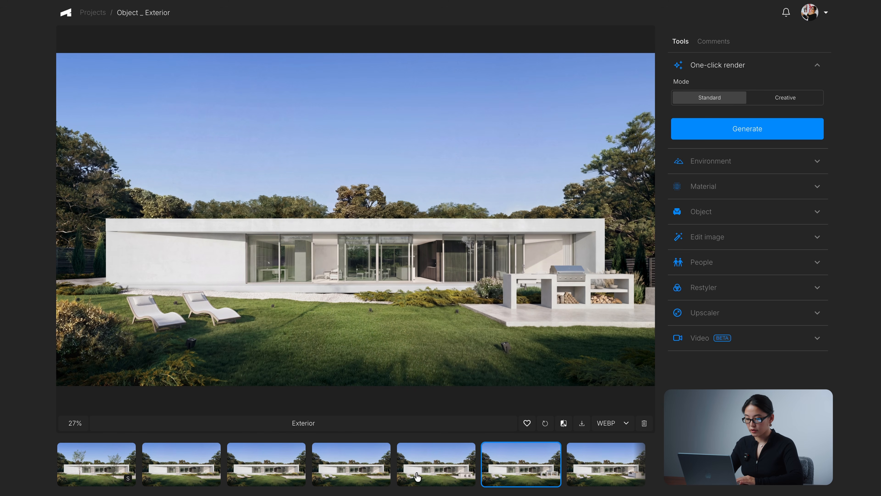
left_click(616, 473)
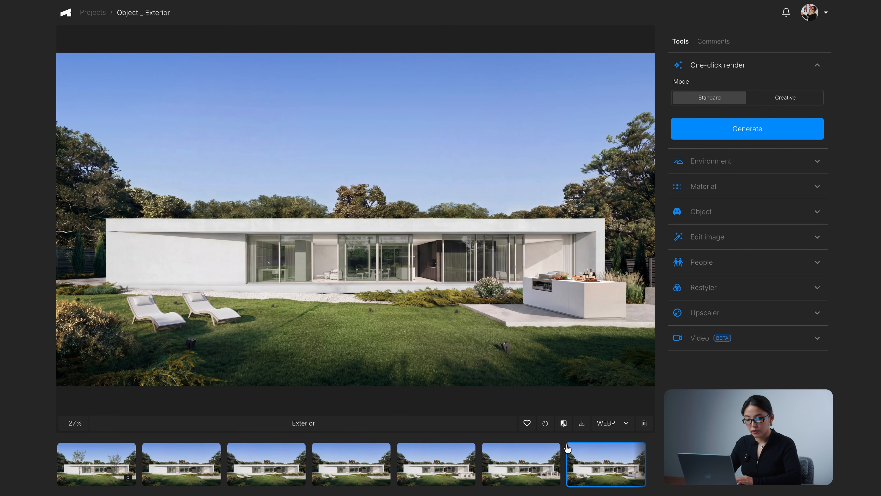
Compare the white cooking island, grill kitchen and bar counter renders with their previous versions using the before/after slider.
left_click(563, 422)
left_click_drag(355, 219, 401, 222)
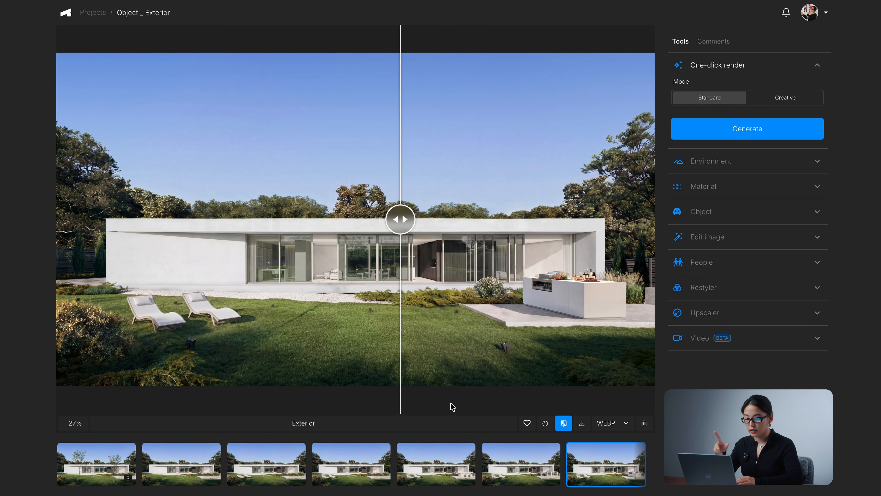
left_click(523, 479)
left_click_drag(378, 247, 413, 243)
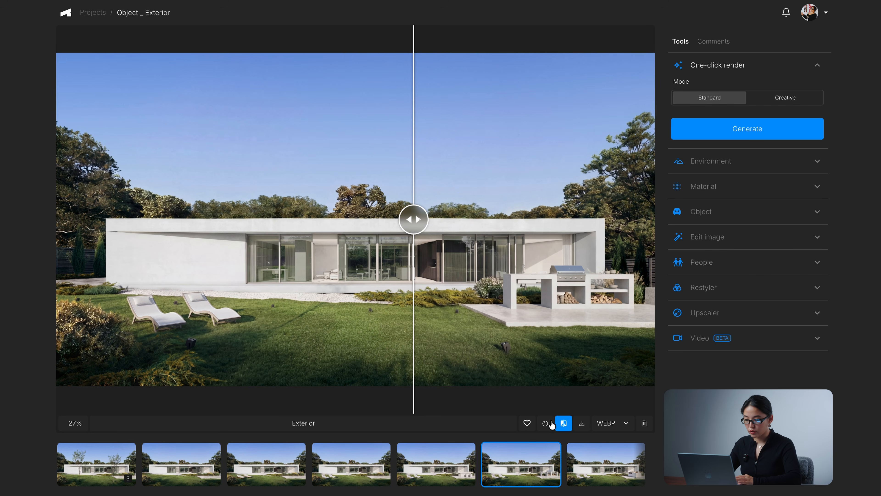
left_click(562, 424)
key("Right")
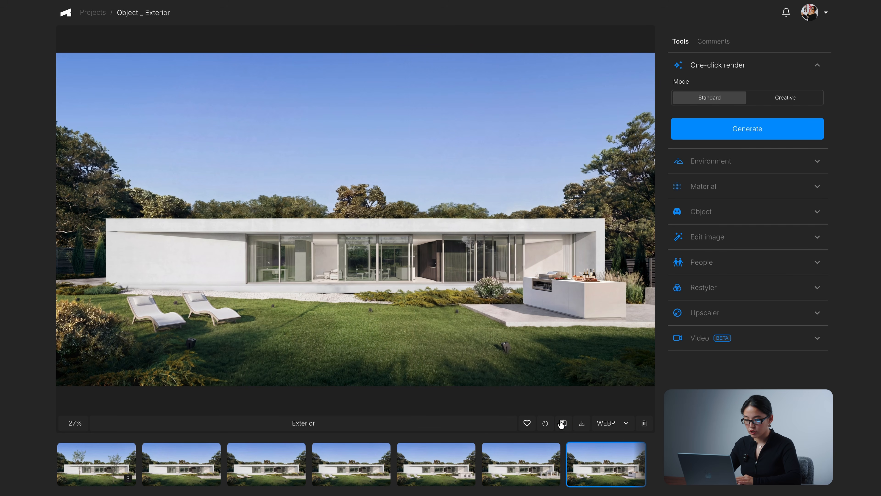
left_click(562, 424)
left_click_drag(354, 222, 417, 229)
left_click(434, 467)
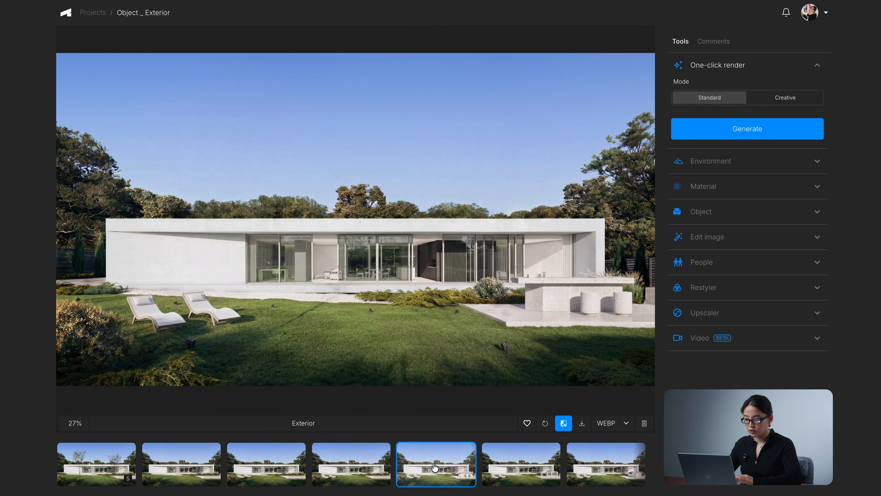
left_click(563, 423)
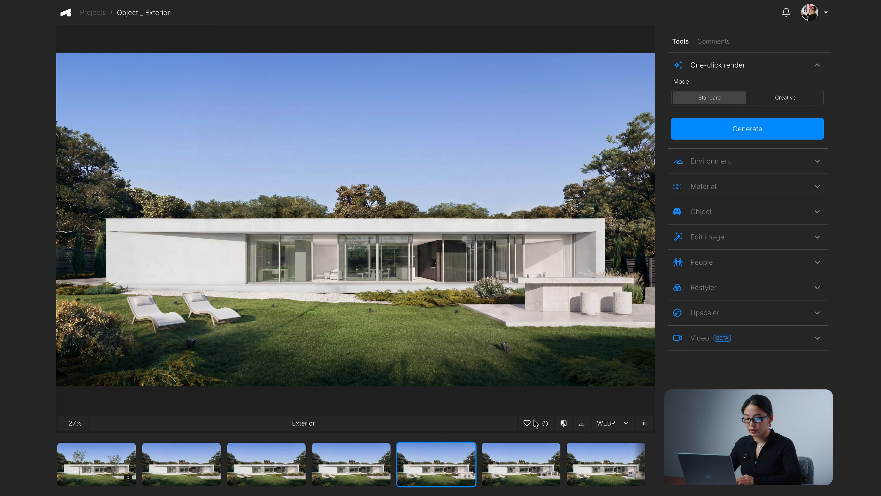
left_click(527, 423)
left_click(526, 423)
left_click(527, 423)
left_click(526, 423)
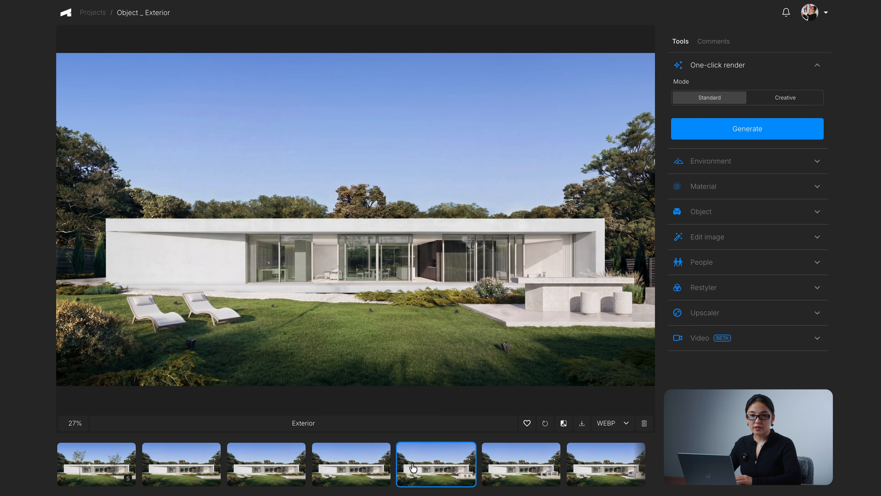
Switch to the grill kitchen render and open the Object tool with its action set to Edit.
left_click(777, 215)
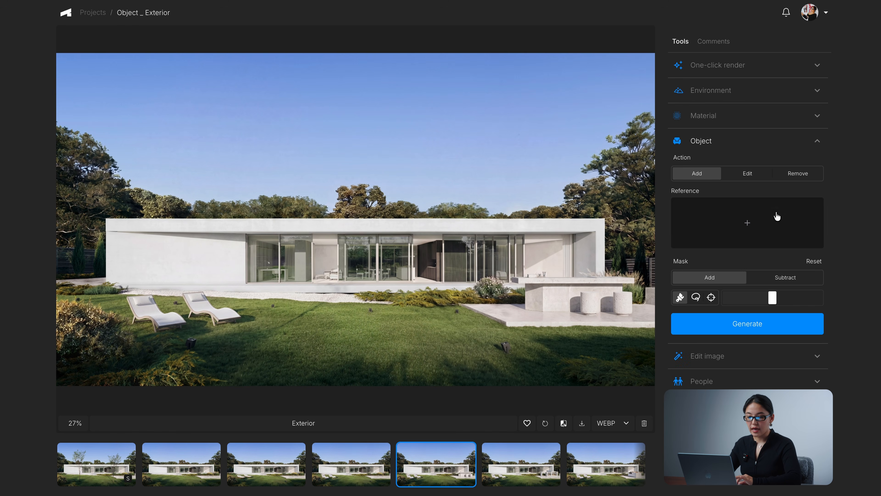
left_click(746, 176)
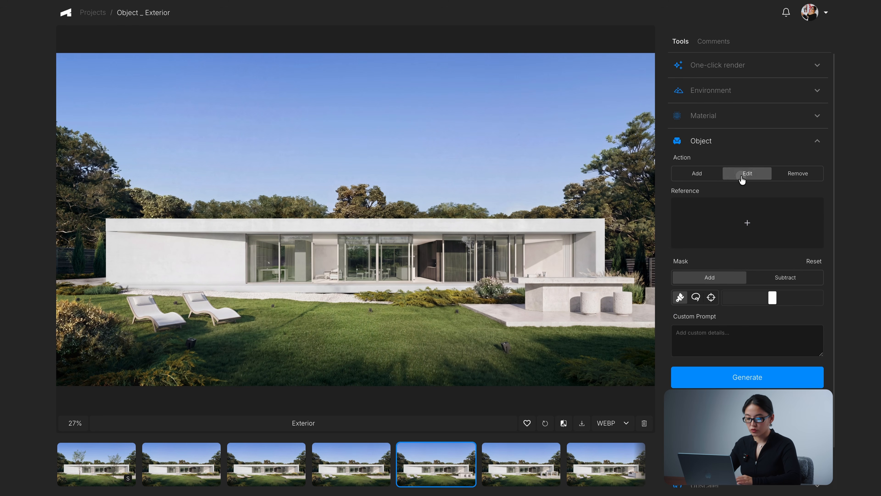
left_click(528, 472)
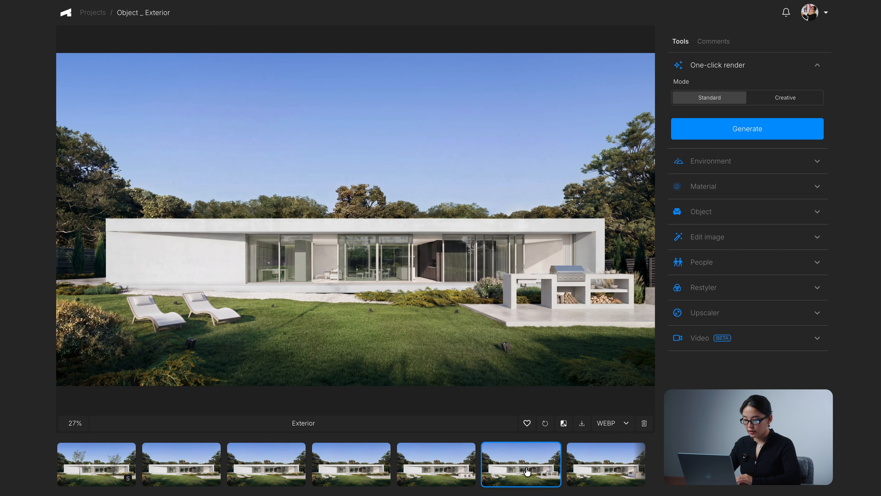
left_click(591, 318)
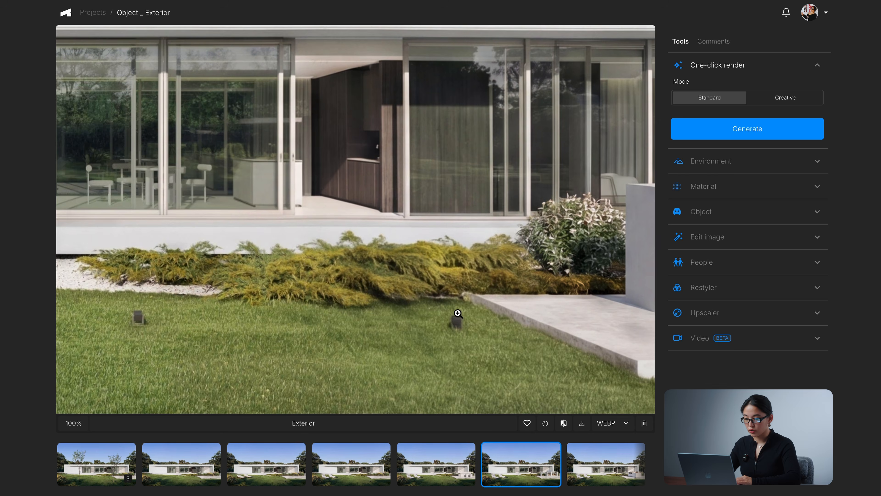
left_click(458, 313)
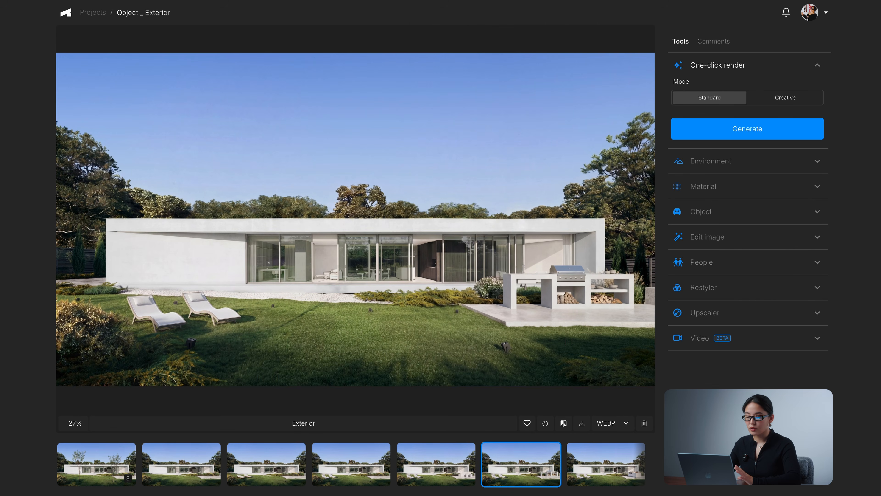
left_click(746, 212)
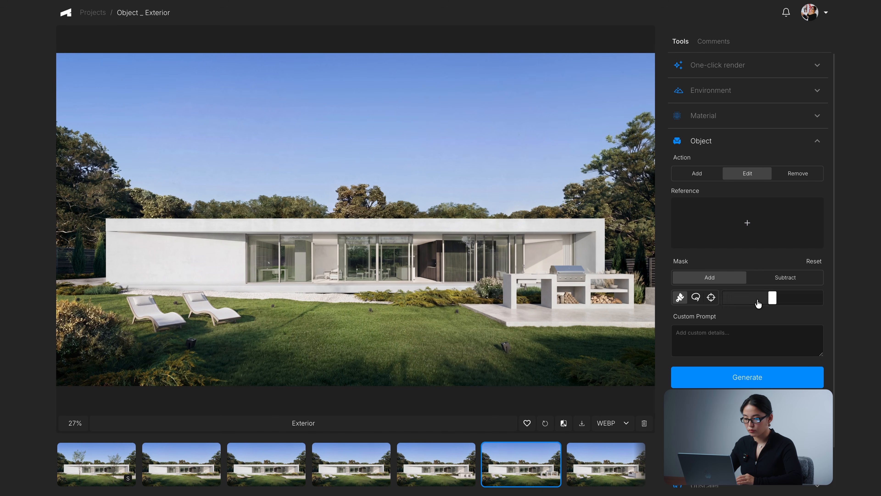
Mask the three glazed window sections of the house facade with the lasso.
left_click(697, 301)
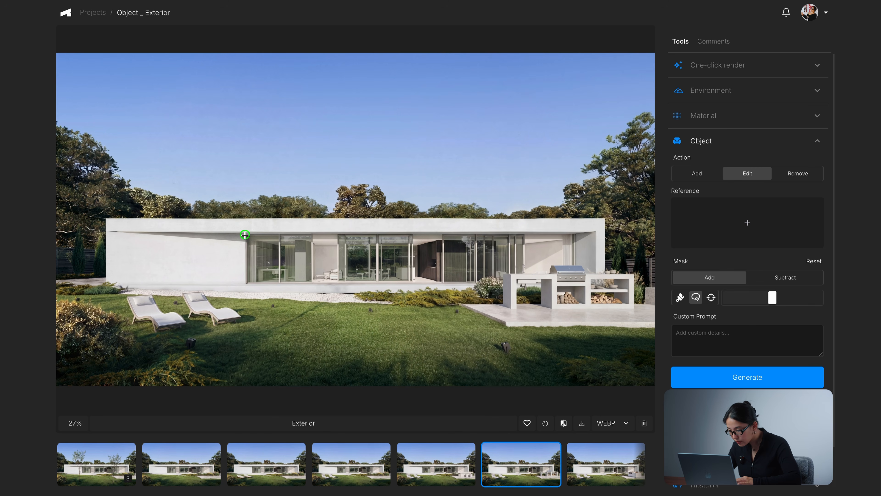
left_click(245, 283)
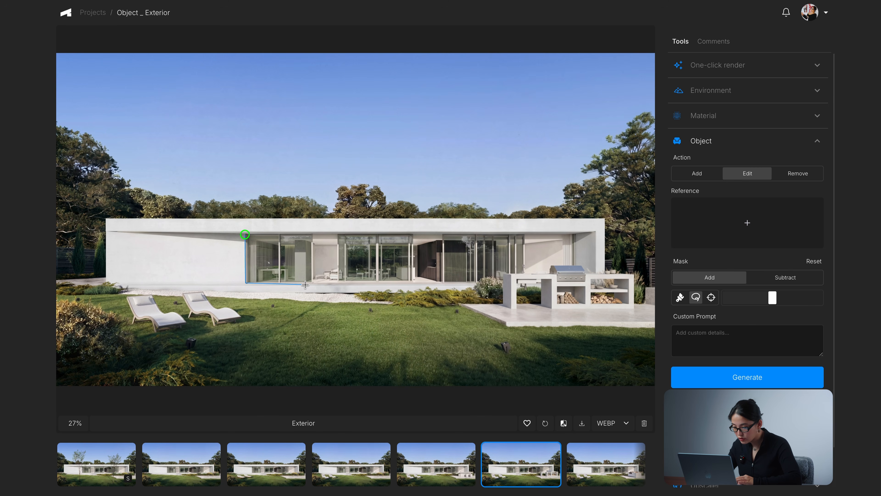
left_click(312, 235)
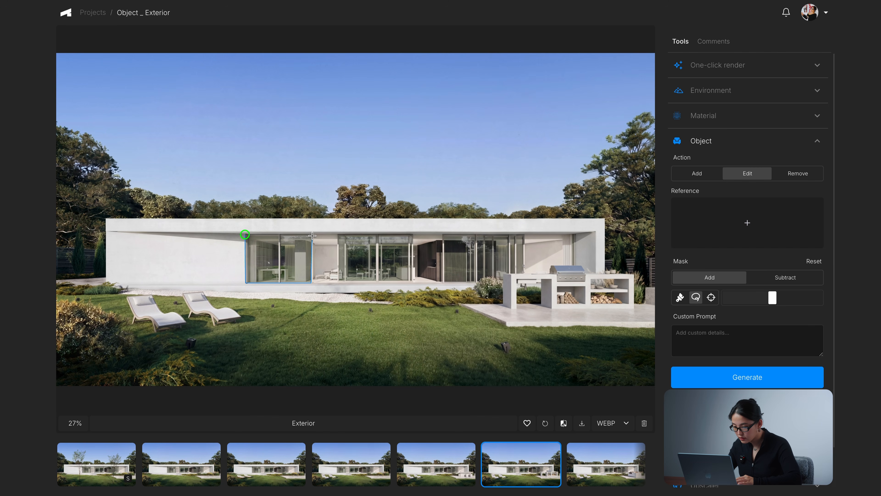
left_click(245, 235)
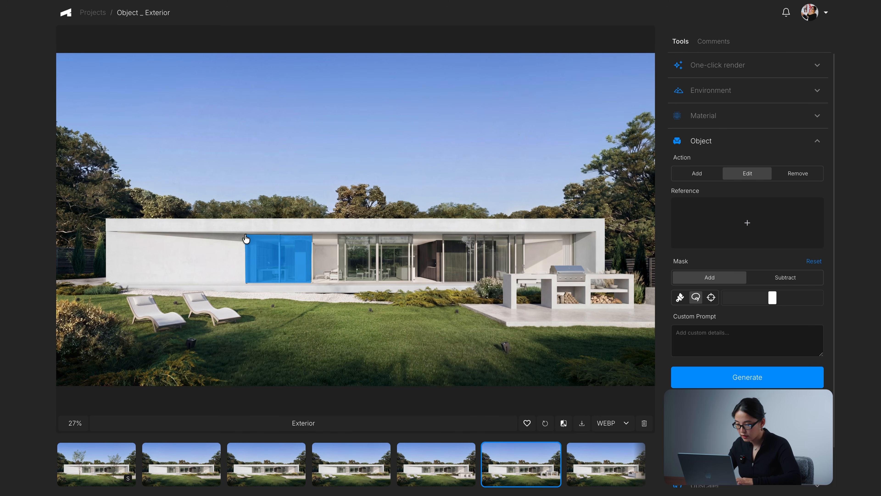
left_click(336, 234)
left_click(336, 279)
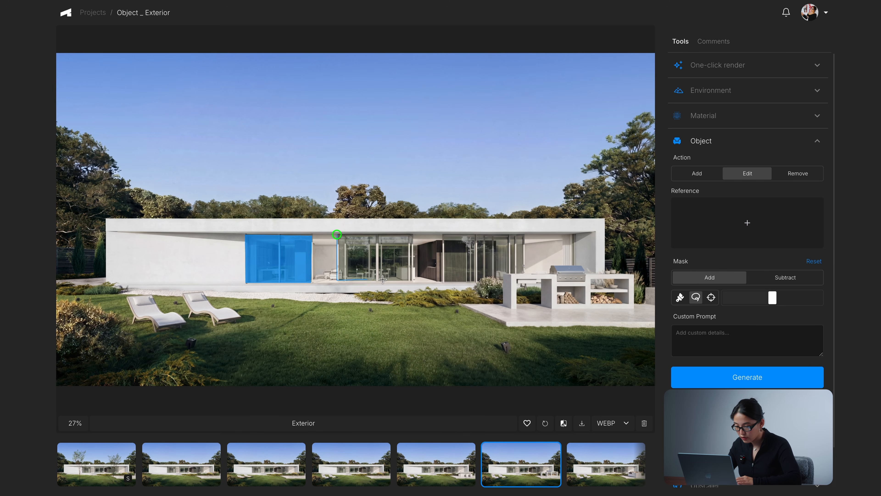
left_click(411, 279)
left_click(412, 234)
left_click(336, 235)
Set the Pinterest pin of the black-framed grid window as the reference and generate the window edit.
left_click(732, 223)
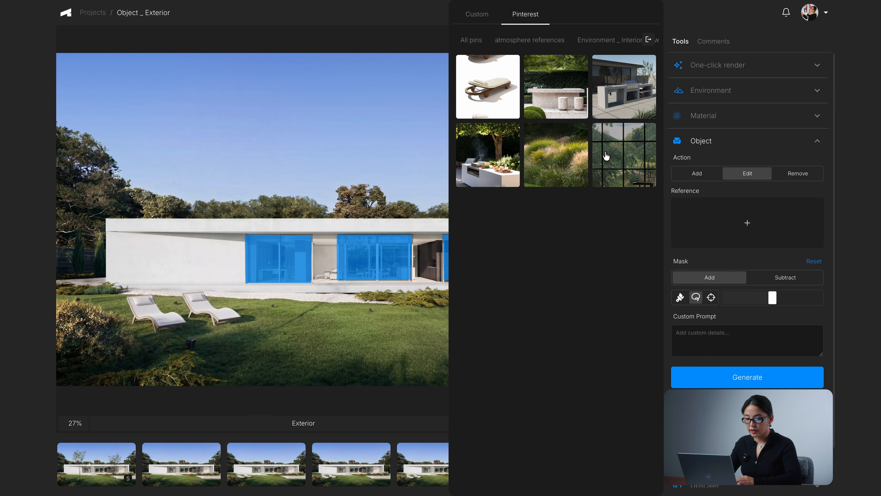
left_click(622, 162)
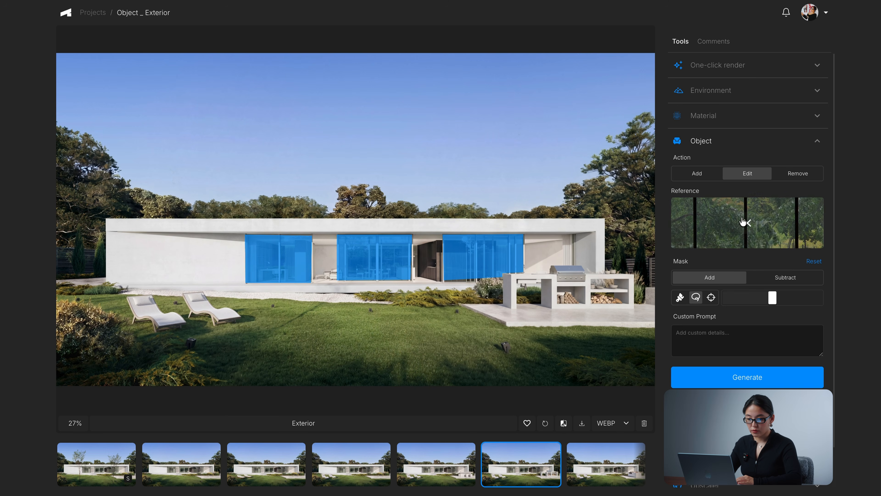
left_click(729, 377)
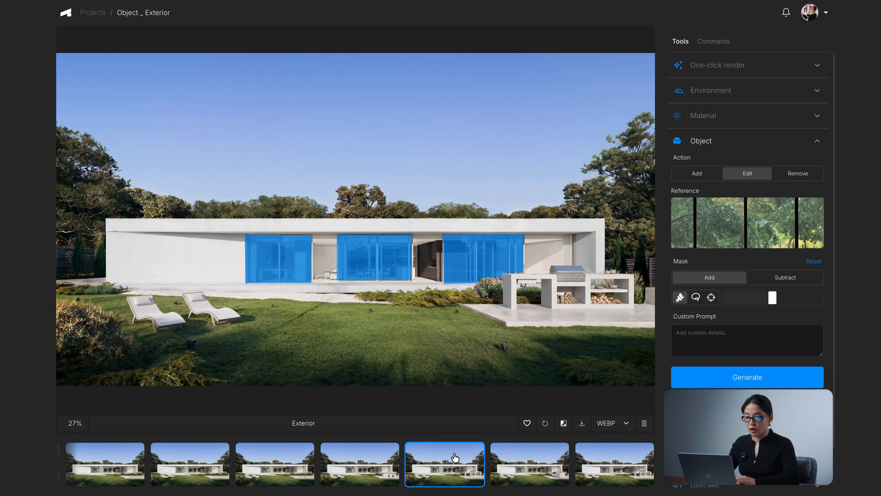
Open the grid window render and compare it with its previous version using the before/after slider.
left_click(608, 459)
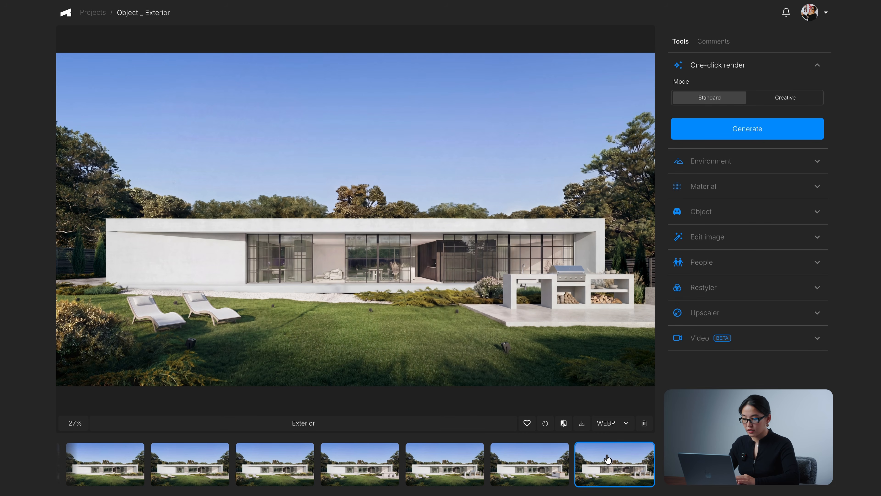
left_click(563, 422)
left_click_drag(356, 219, 586, 219)
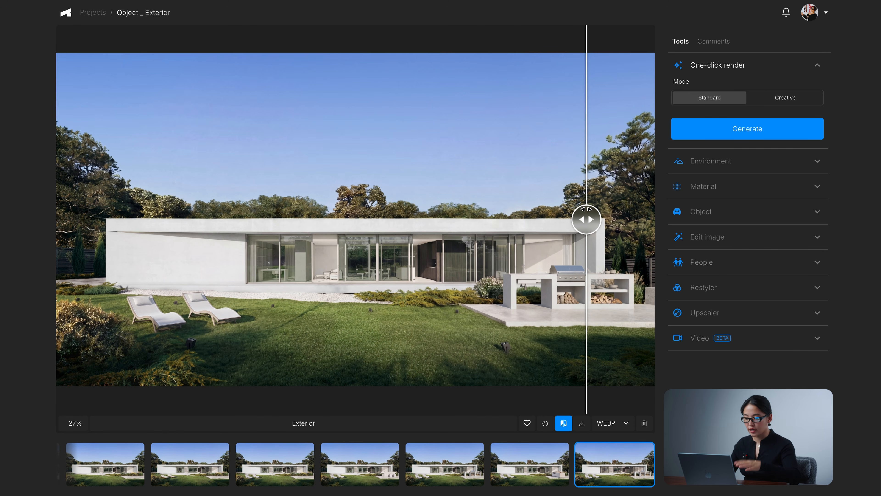
left_click_drag(586, 219, 669, 224)
left_click(669, 223)
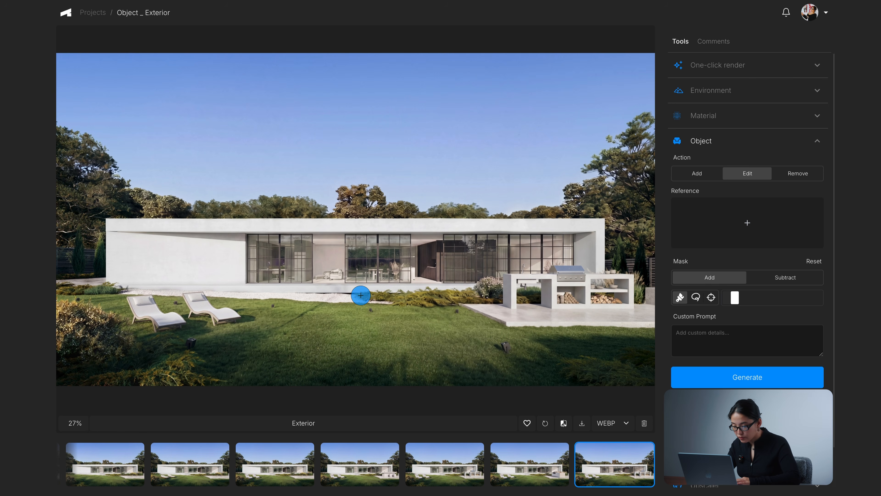
Brush a mask over the plants by the house and around the grill kitchen, with the Pinterest ornamental grasses pin as reference.
left_click_drag(361, 295, 498, 293)
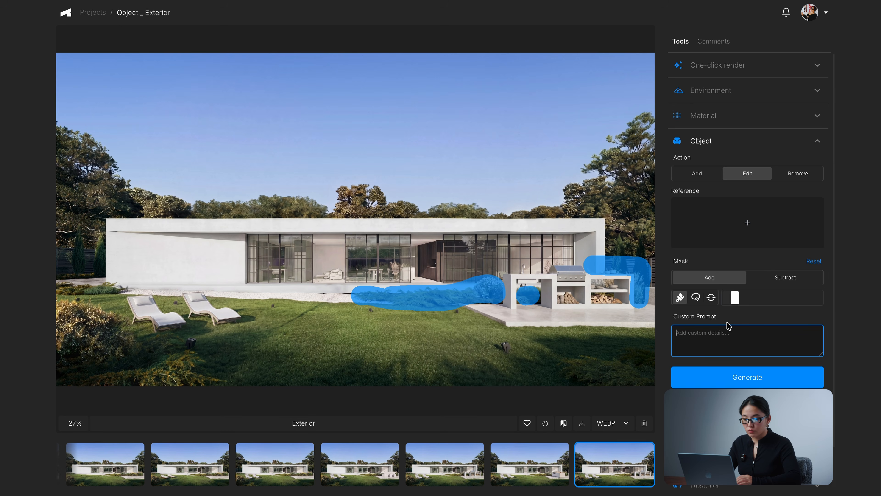
left_click(735, 229)
left_click(525, 16)
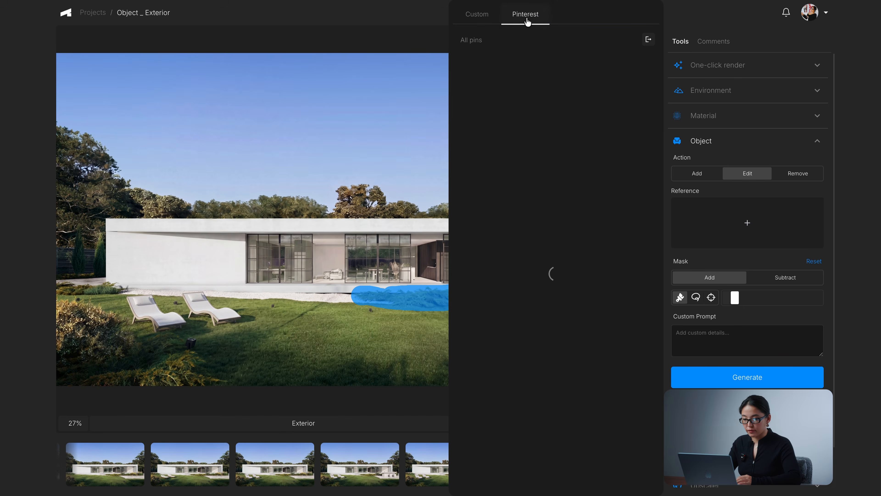
left_click(616, 141)
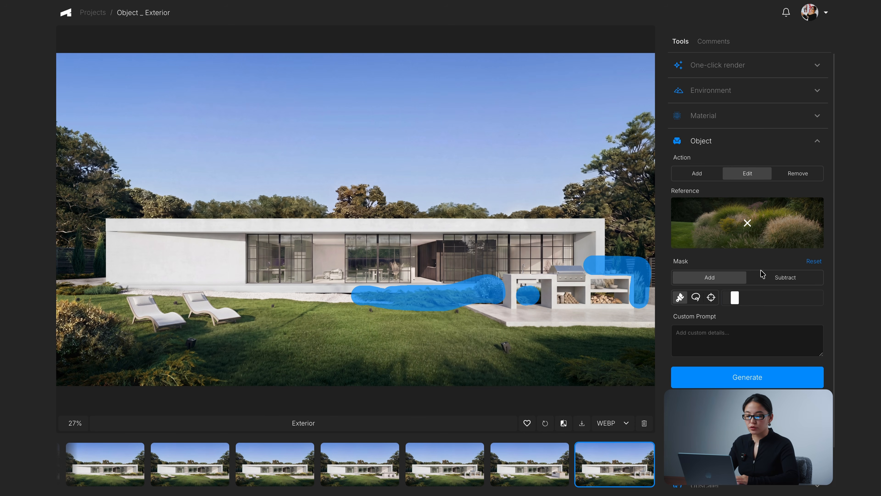
Generate with the prompt "replace the masked plants with the plants from the reference image while keeping the original plants' size, proportions, and placement.".
left_click(763, 339)
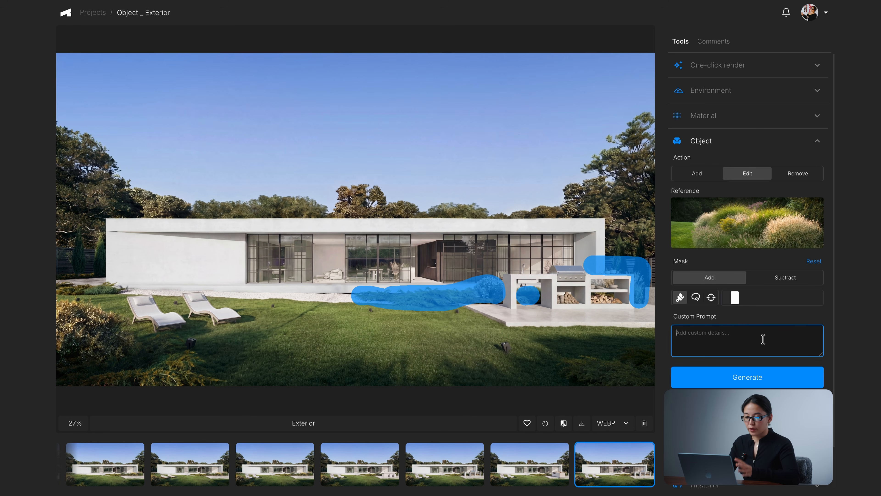
type("replace the masked plants with the plants")
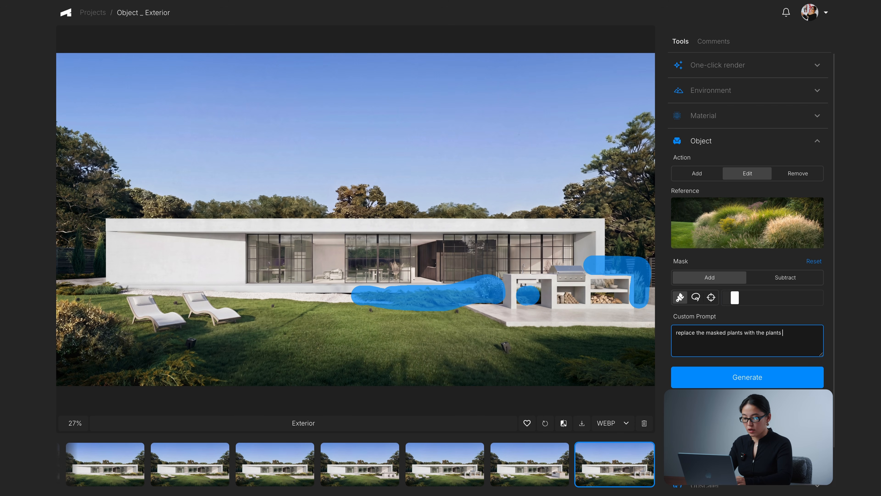
type("ference image while keeping the original plants' size, proportions")
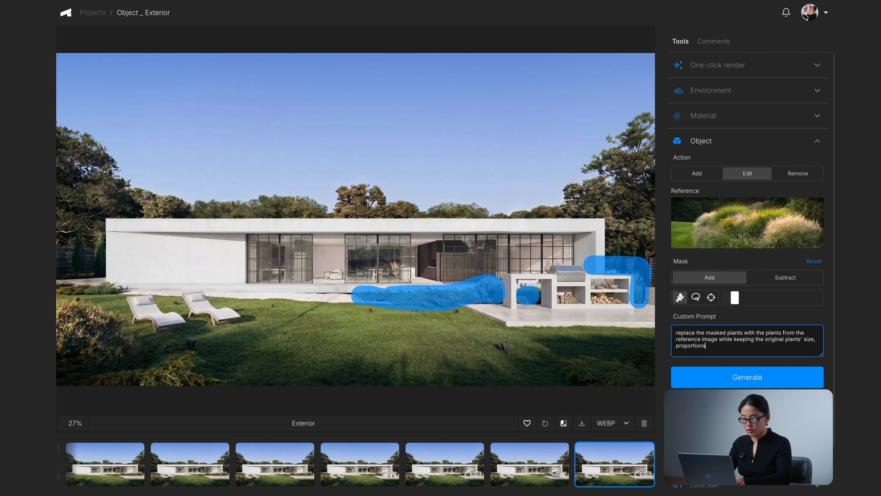
type(", and placement.")
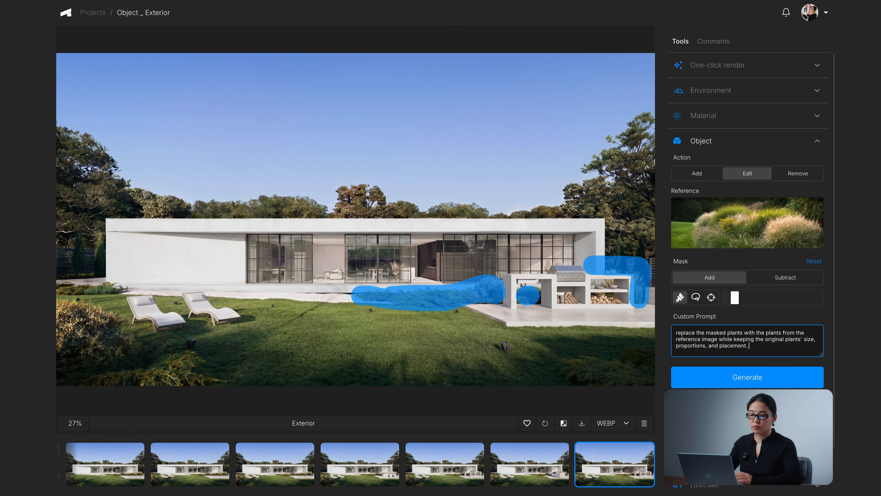
left_click(755, 381)
Open the new ornamental grasses render and compare it with the previous version using the before/after slider.
left_click(524, 472)
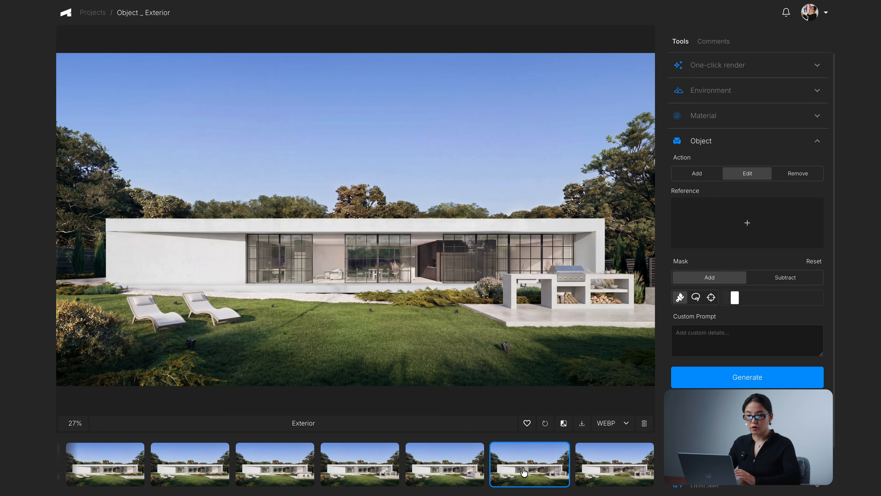
left_click(619, 463)
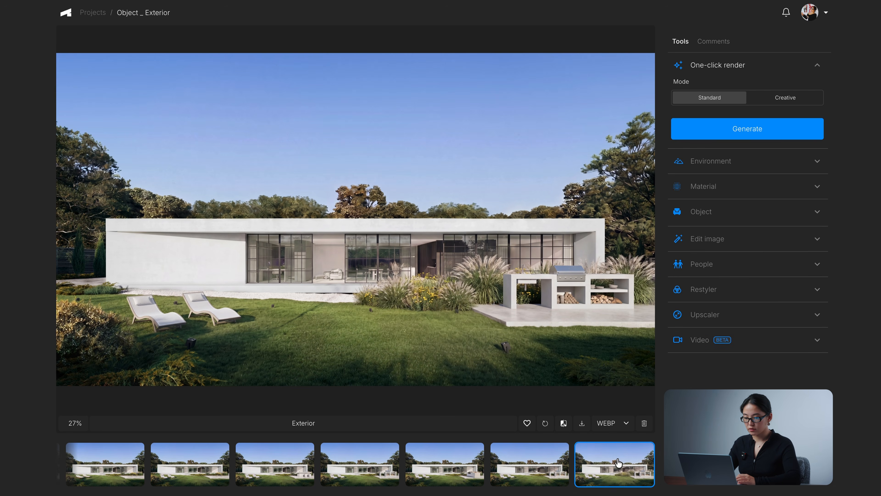
left_click(563, 423)
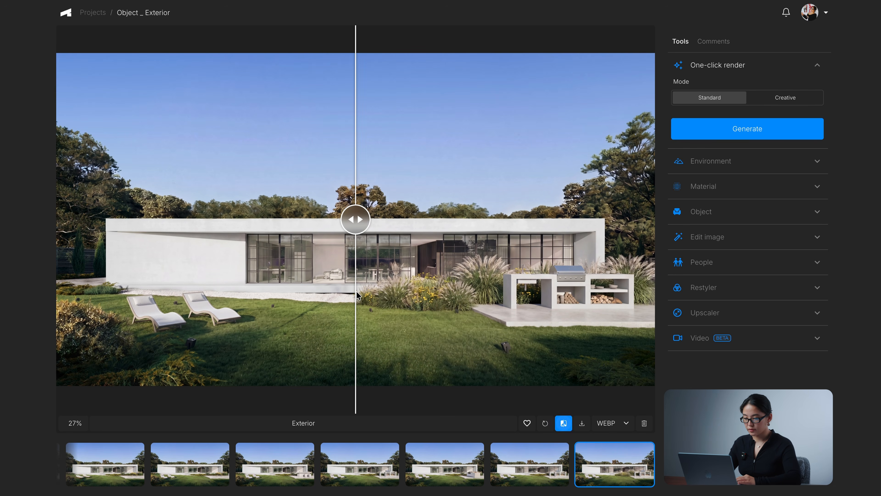
left_click_drag(352, 221, 291, 235)
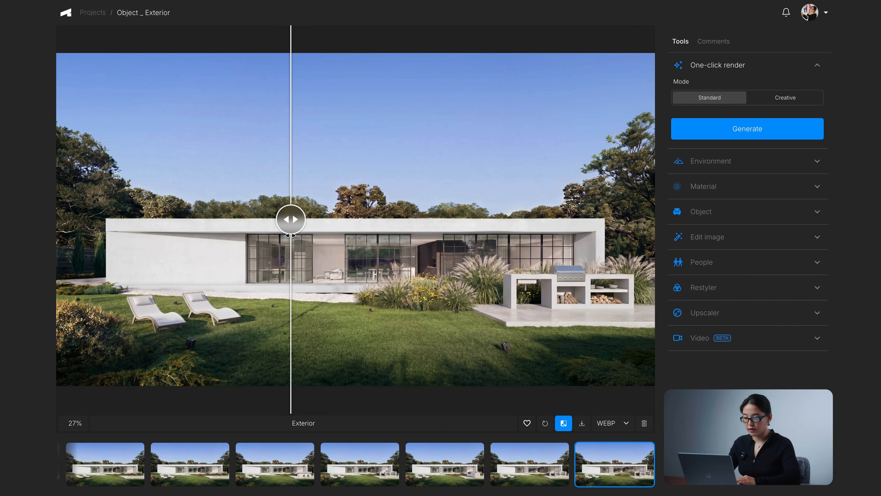
left_click(564, 423)
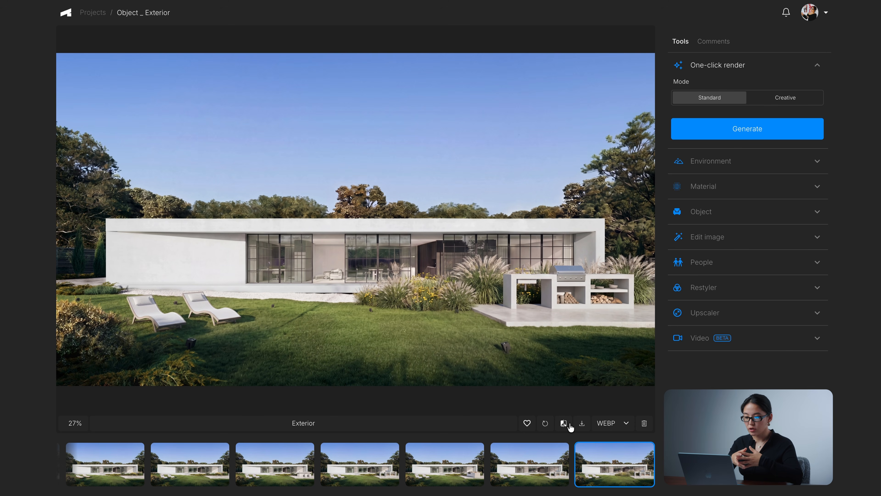
On the ornamental grasses render, brush an object-edit mask over the grasses by the house and those behind and around the grill kitchen.
left_click(542, 461)
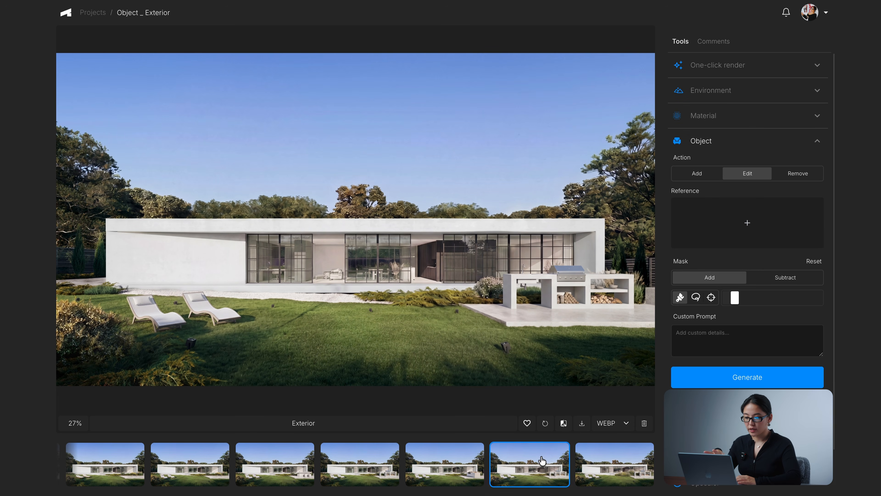
left_click(612, 463)
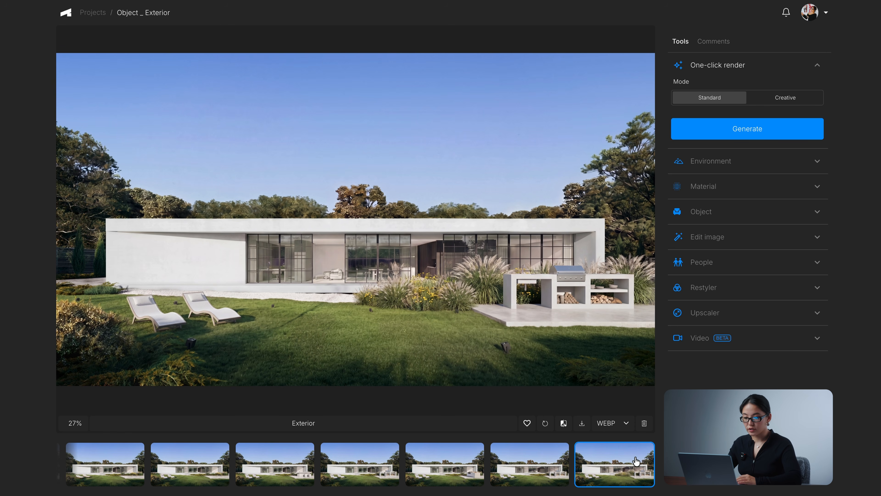
left_click(742, 210)
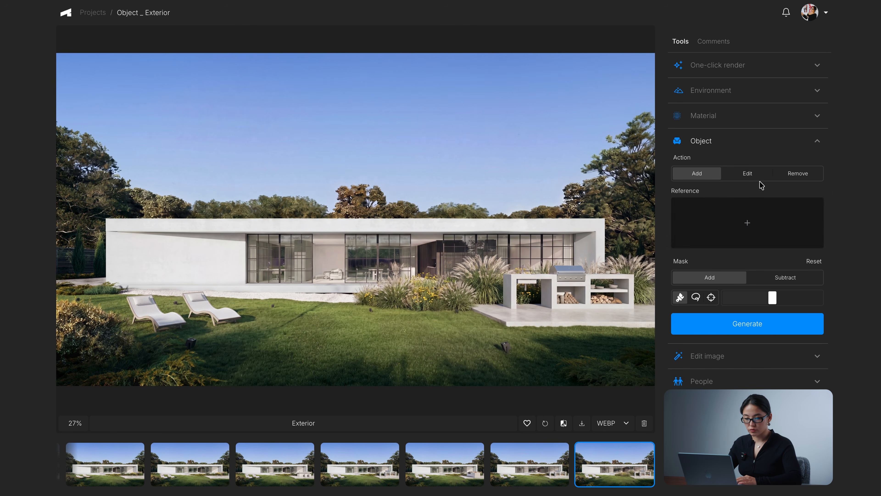
left_click(753, 175)
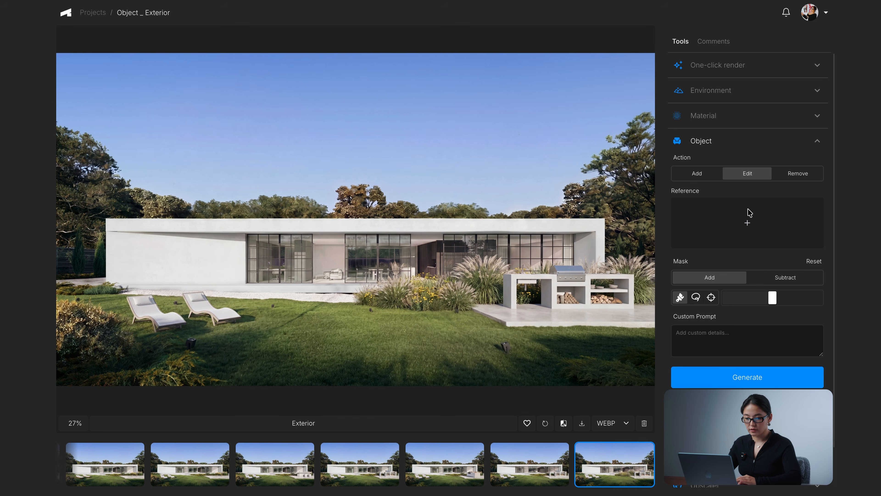
left_click_drag(771, 297, 738, 298)
mouse_move(364, 299)
left_mouse_down()
mouse_move(462, 303)
mouse_move(490, 296)
mouse_move(493, 262)
mouse_move(466, 264)
mouse_move(439, 286)
mouse_move(360, 286)
mouse_move(392, 272)
mouse_move(482, 285)
left_mouse_up()
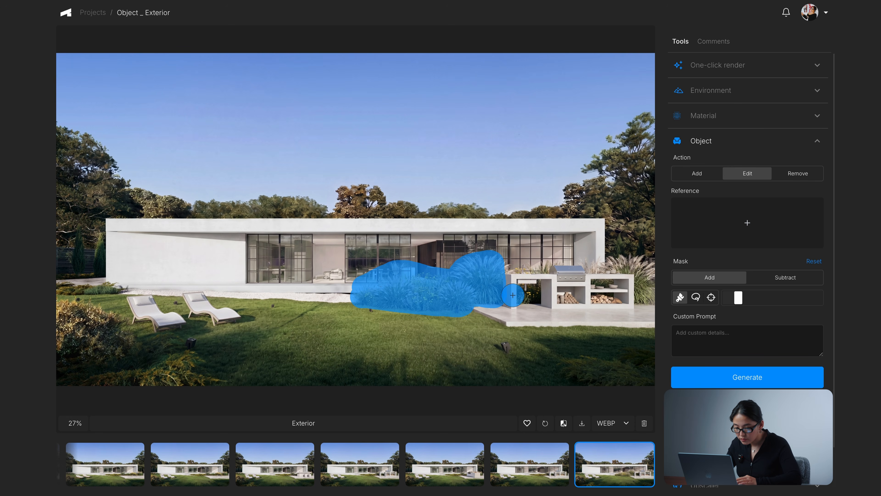
left_click(527, 294)
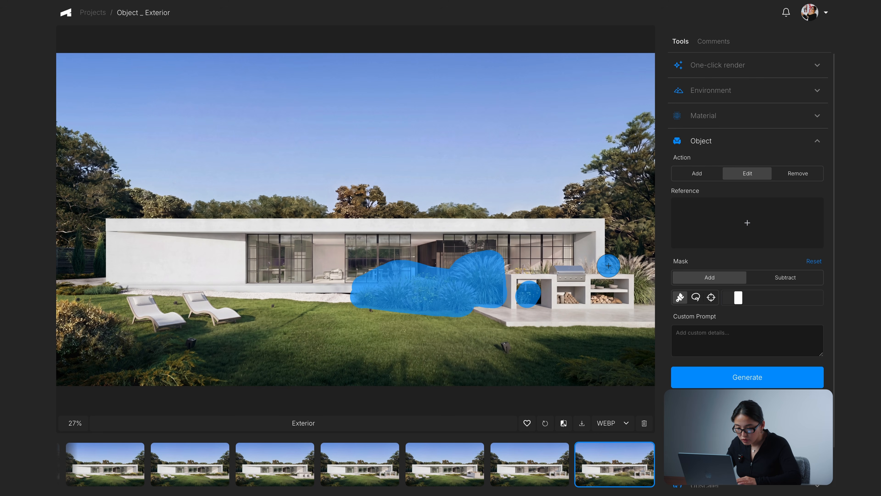
mouse_move(595, 263)
left_mouse_down()
mouse_move(640, 263)
mouse_move(644, 282)
left_mouse_up()
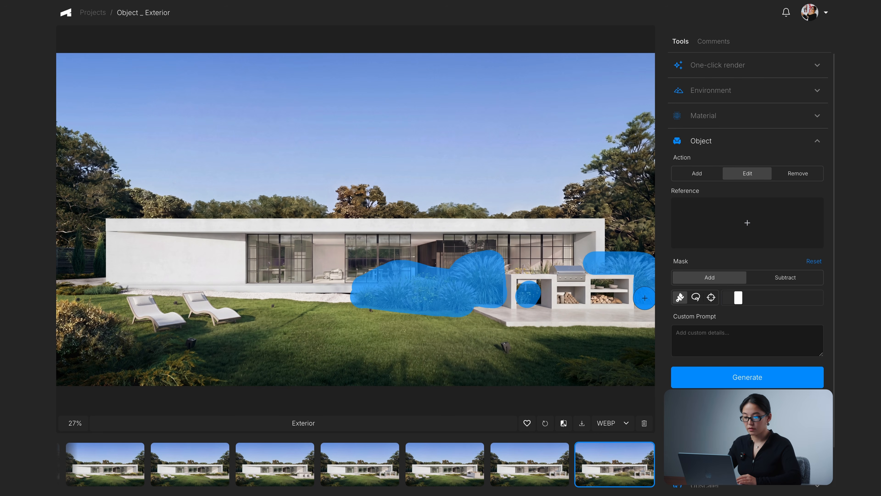
left_click_drag(736, 296, 728, 296)
left_click_drag(503, 264, 546, 268)
Generate an object edit of the masked grasses with the prompt "make the plants 2 times smaller.".
left_click(739, 333)
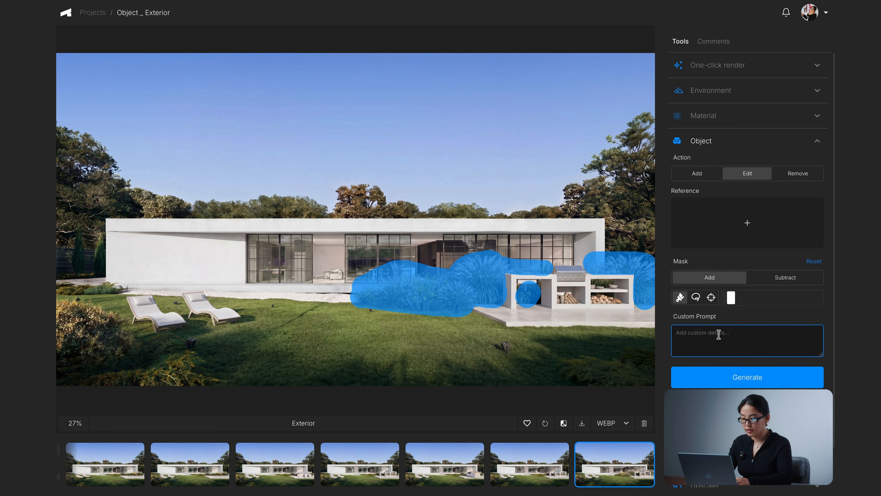
type("make the plants 2 times smaller.")
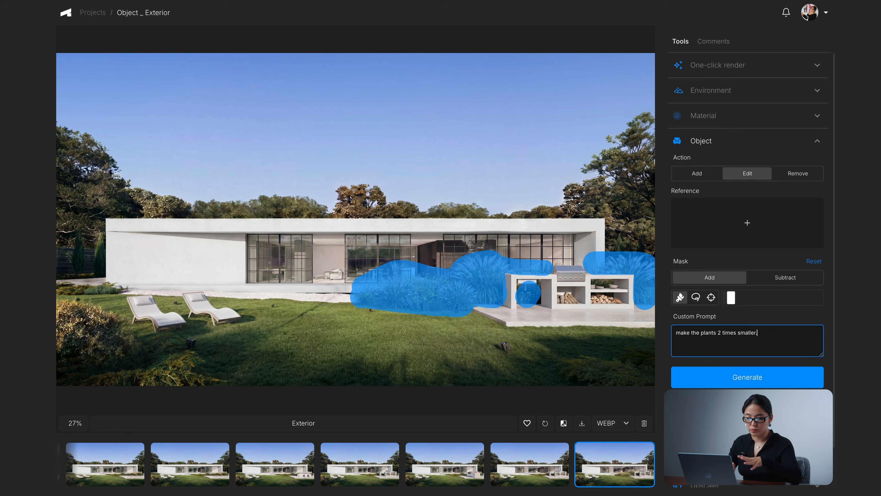
left_click(759, 382)
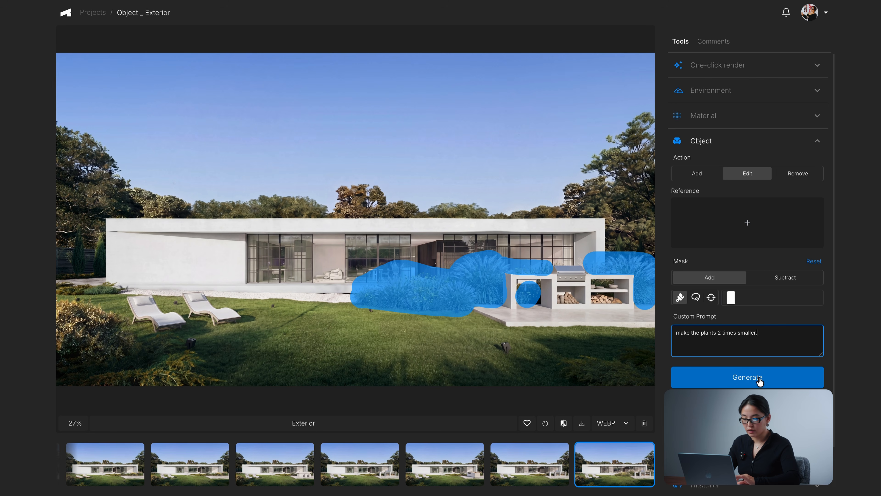
left_click(759, 381)
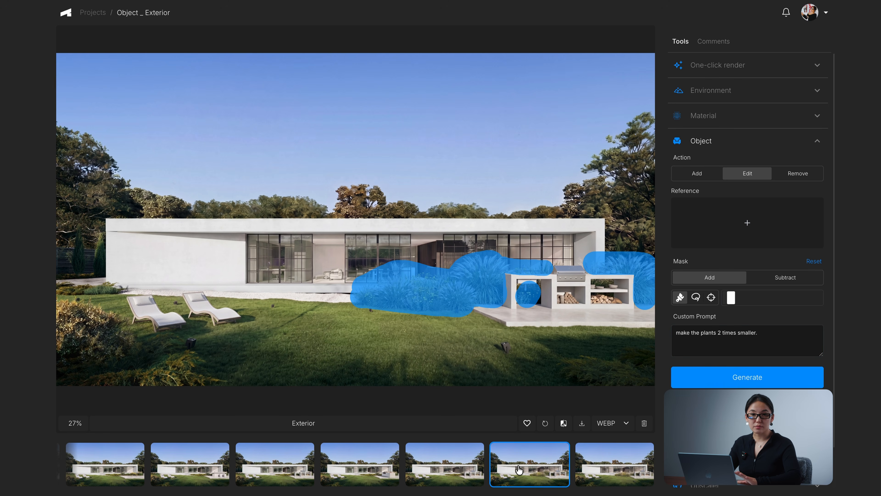
Open the new render with the smaller plants and compare it with its previous version using the before/after slider.
left_click(636, 464)
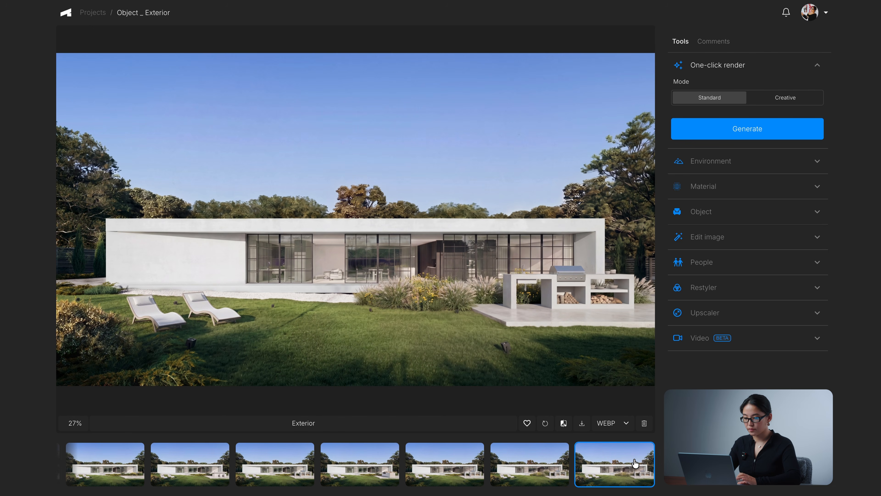
left_click(563, 422)
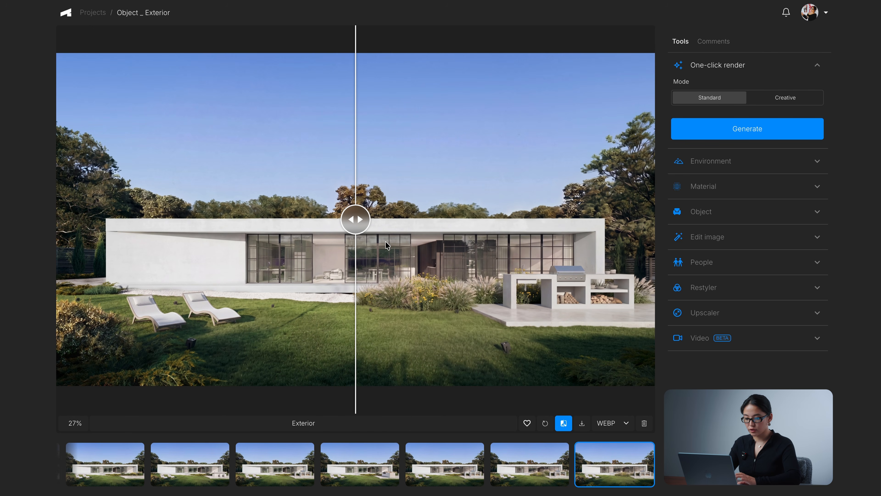
left_click_drag(355, 219, 346, 250)
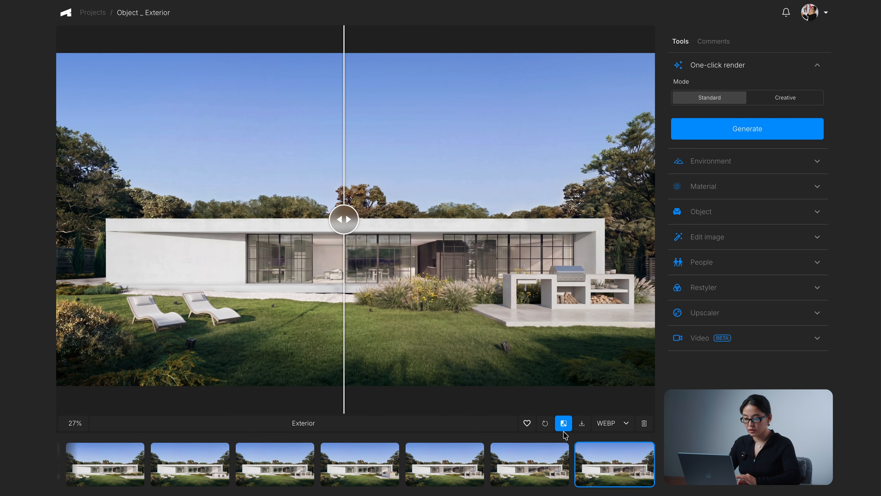
left_click(563, 423)
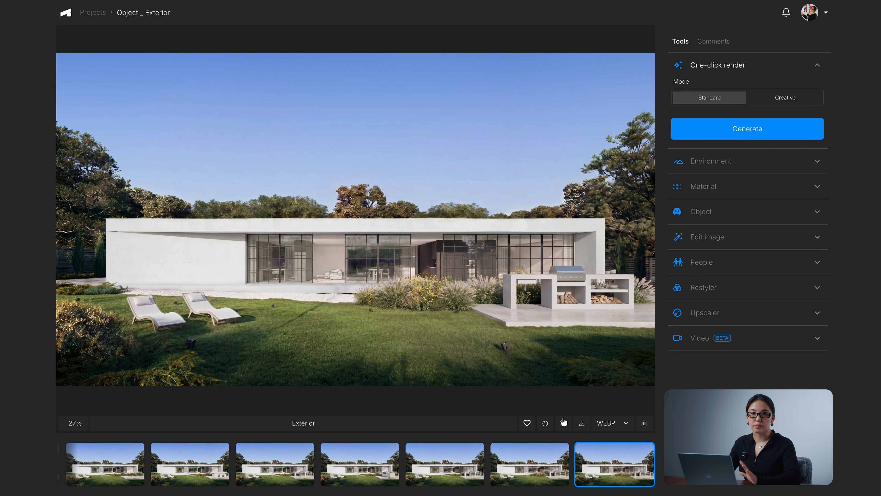